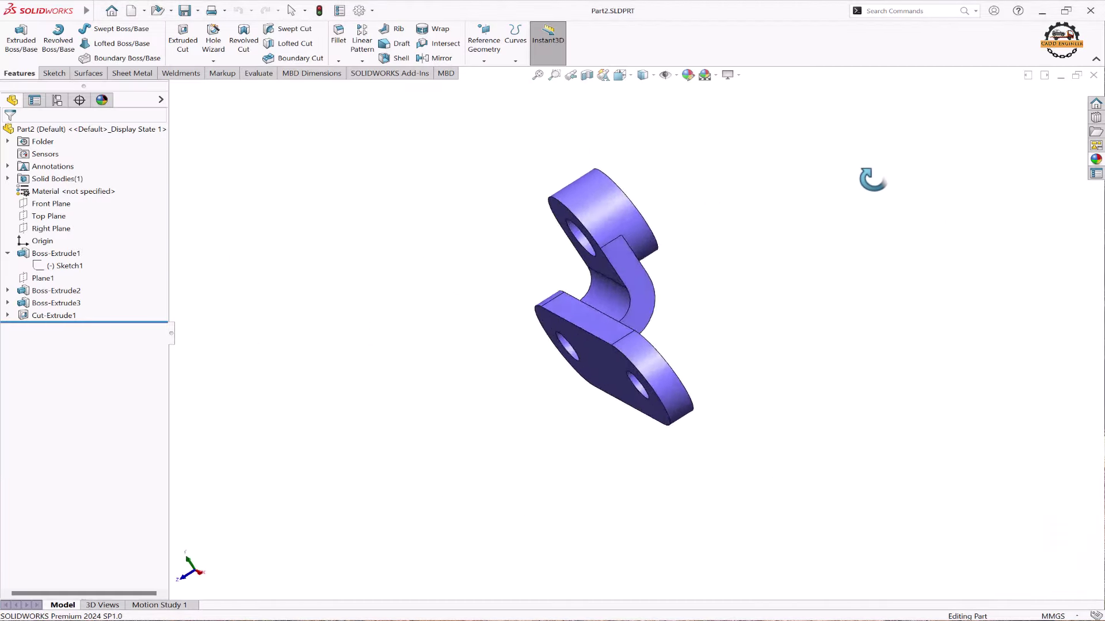
Inspect the base plate's Sketch1 in 3D and review Boss-Extrude1's settings, leaving them unchanged
middle_click_drag(344, 288, 271, 271)
left_click(74, 255)
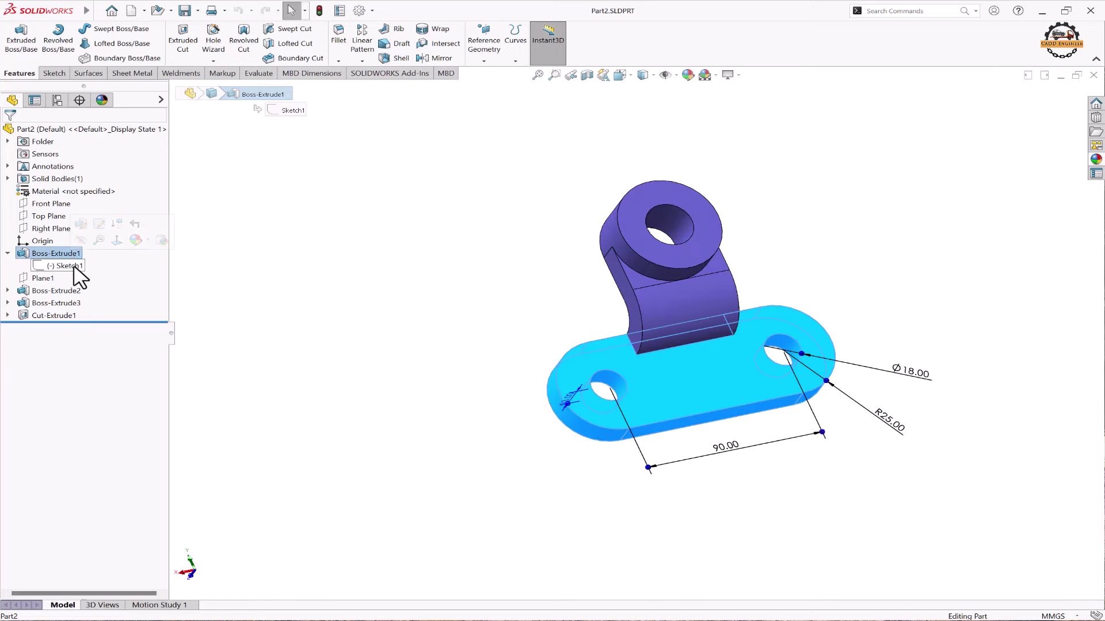
left_click(75, 265)
left_click(86, 236)
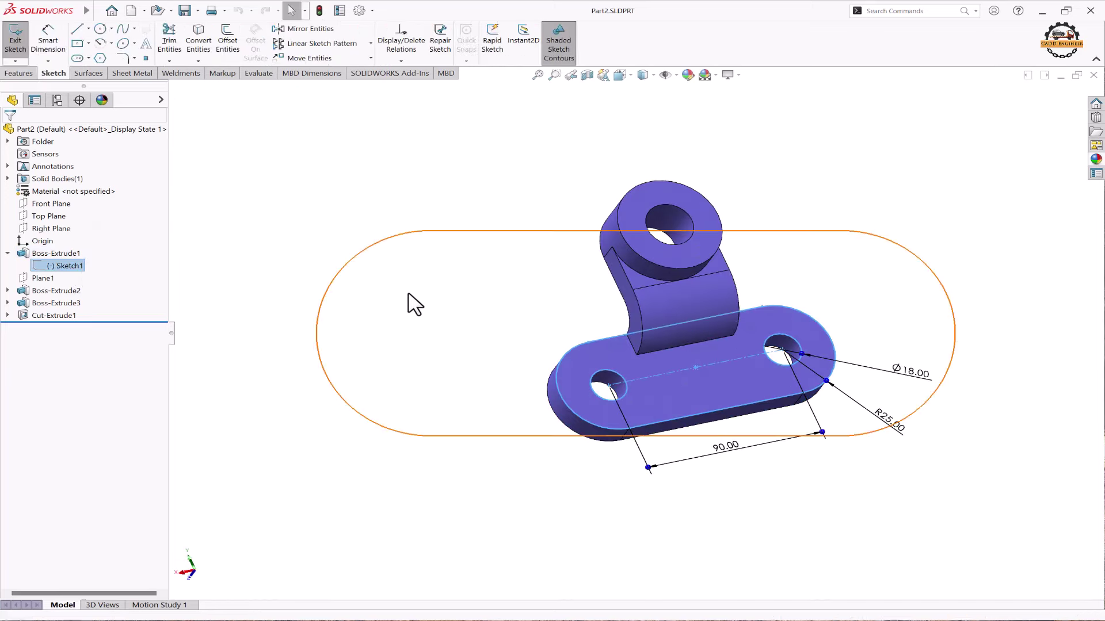
middle_click_drag(586, 318, 683, 317)
left_click(1044, 101)
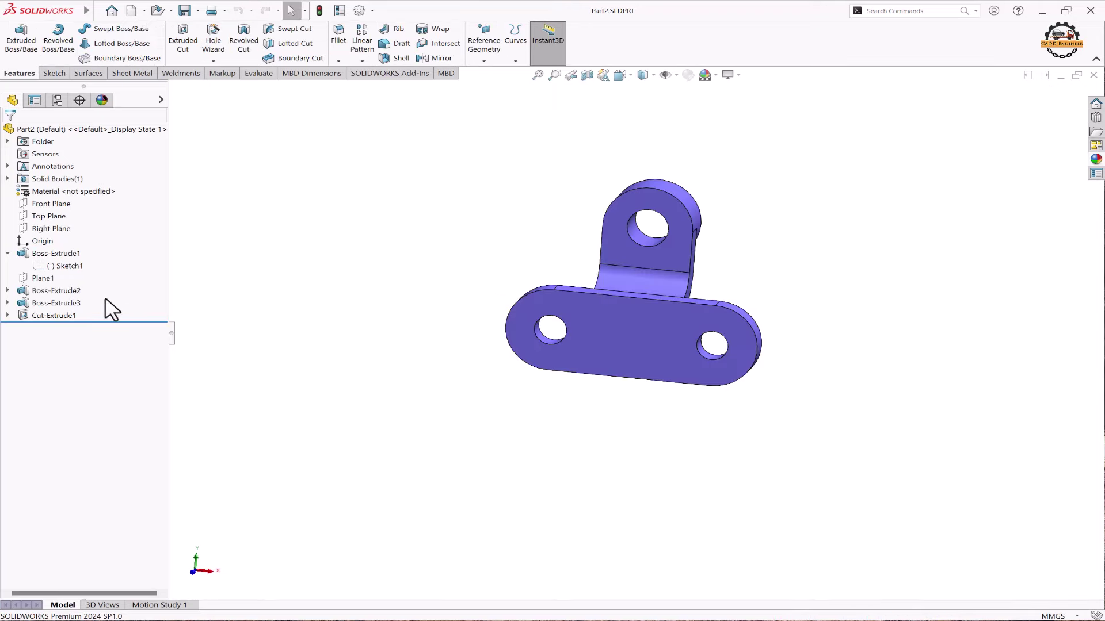
left_click(60, 253)
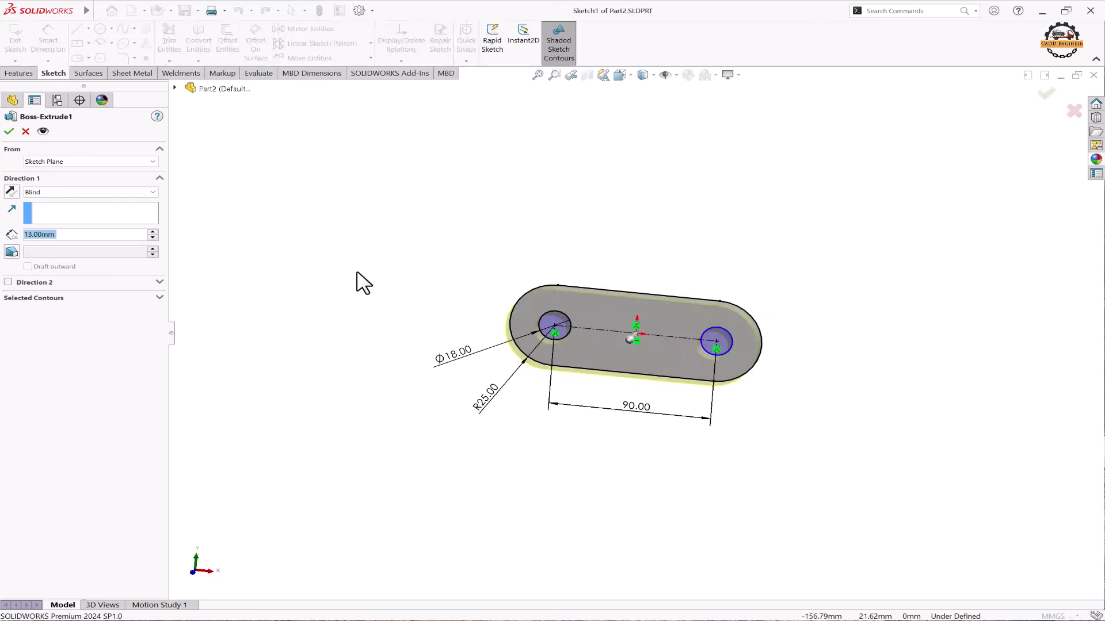
left_click(1044, 97)
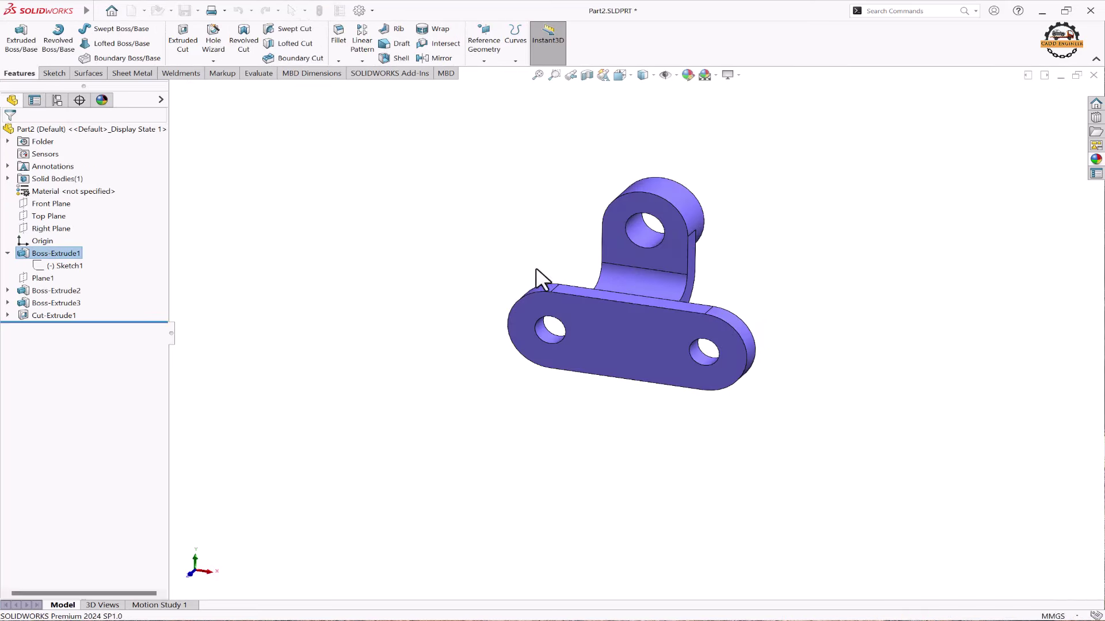
Open the round boss's Sketch2 under Boss-Extrude2, orbit around it, and exit
left_click(7, 291)
double_click(62, 303)
mouse_move(411, 286)
middle_mouse_down()
mouse_move(683, 306)
mouse_move(608, 339)
mouse_move(481, 313)
mouse_move(525, 363)
middle_mouse_up()
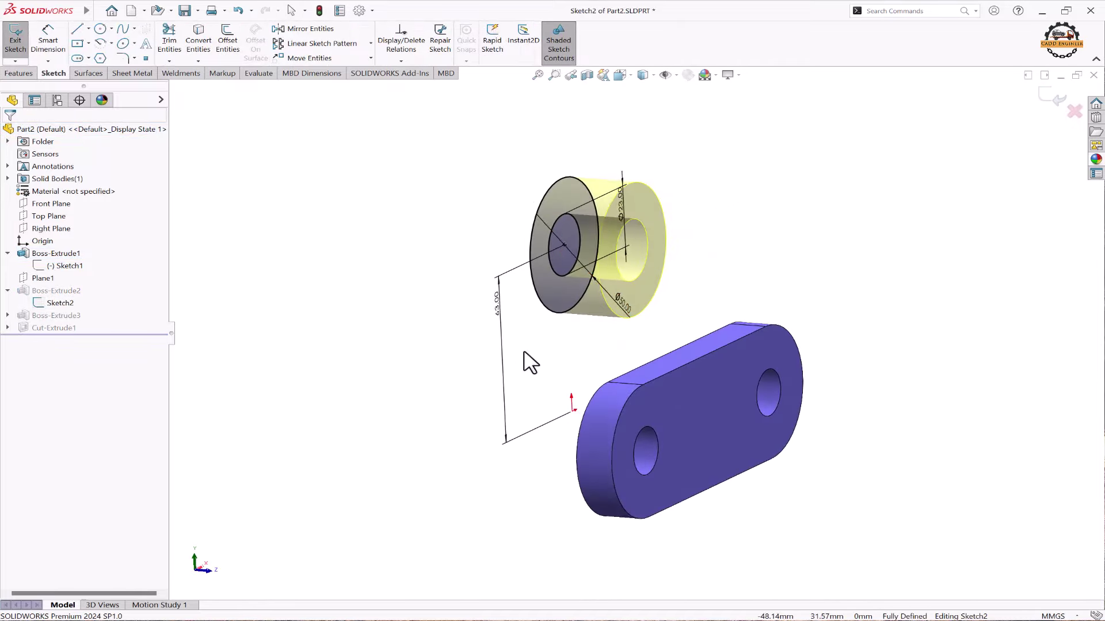
left_click(1048, 103)
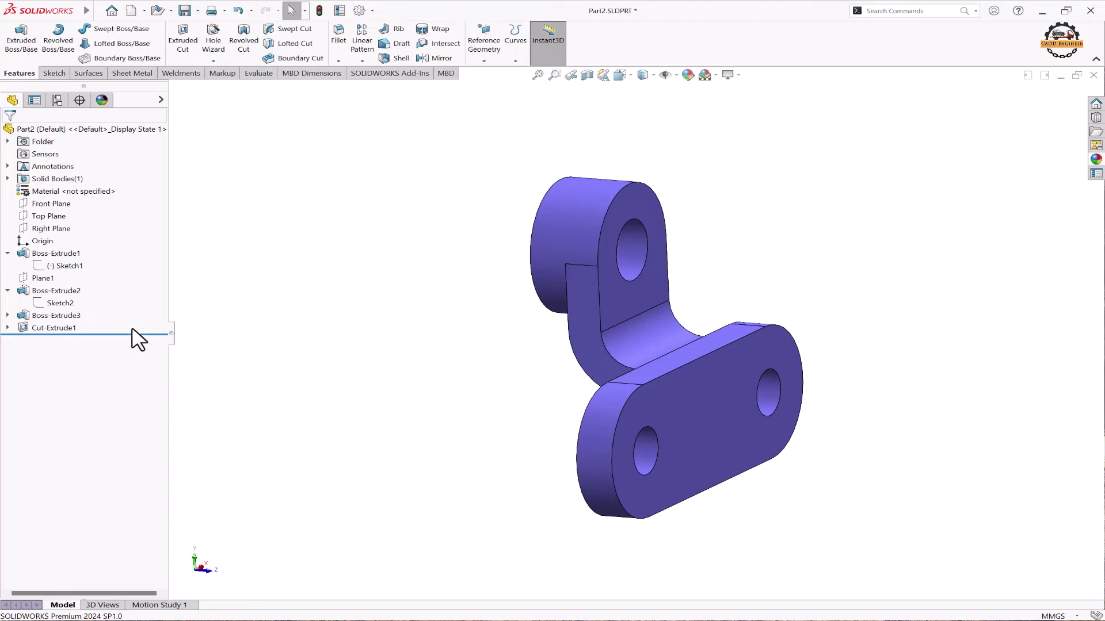
Orbit around the connecting web's Sketch3 under Boss-Extrude3, then rebuild with Ctrl+B
left_click(8, 315)
left_click(53, 328)
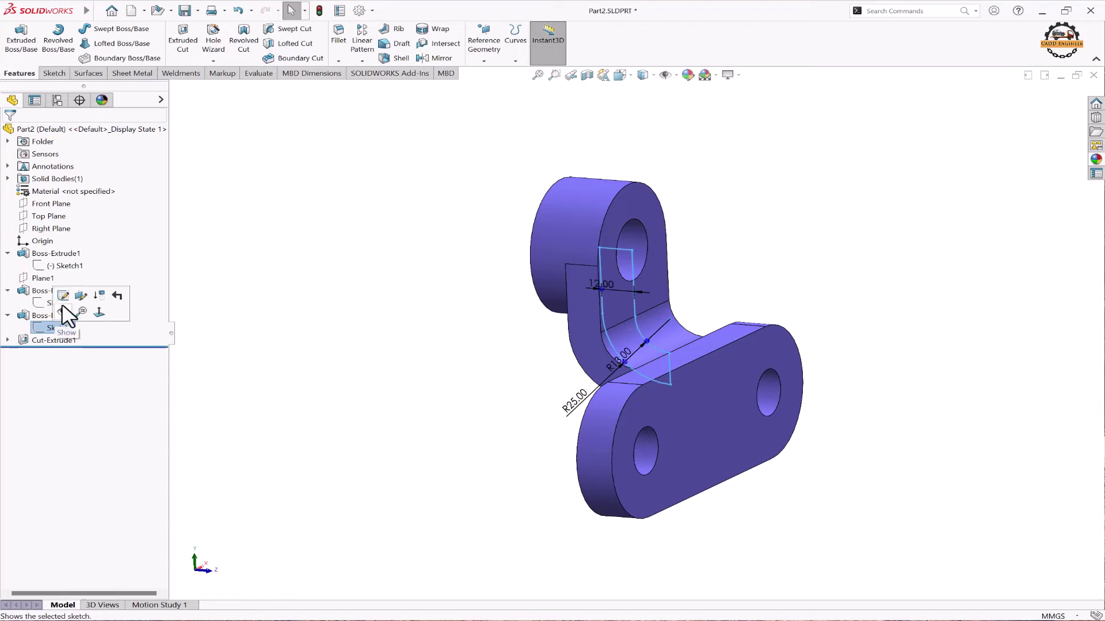
mouse_move(388, 321)
middle_mouse_down()
mouse_move(520, 336)
mouse_move(523, 348)
mouse_move(369, 329)
mouse_move(458, 338)
mouse_move(797, 257)
middle_mouse_up()
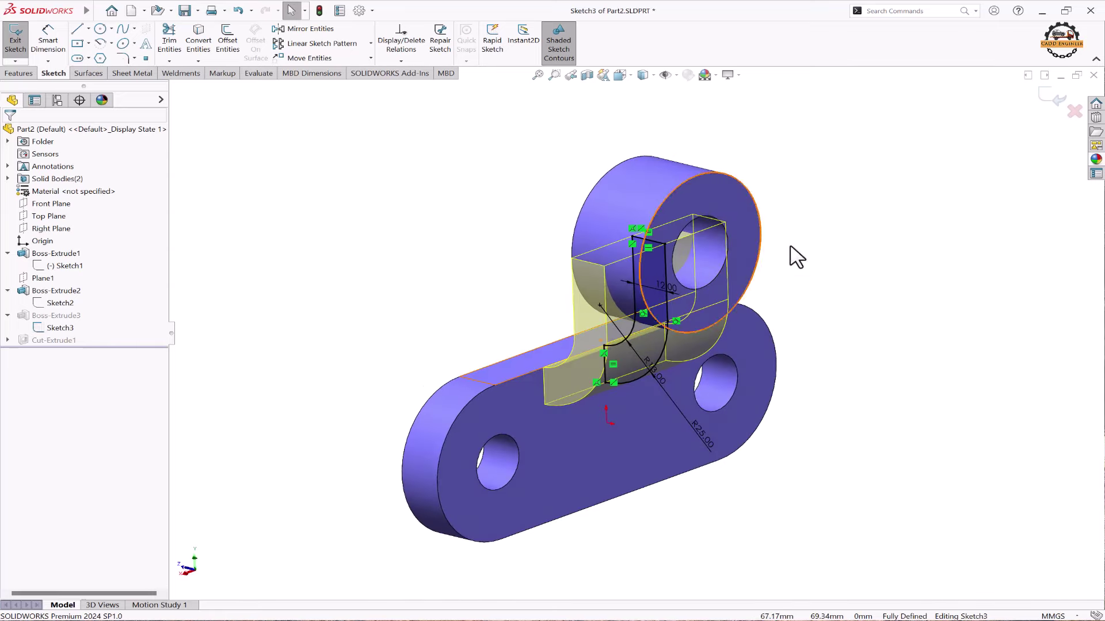
key("ctrl+b")
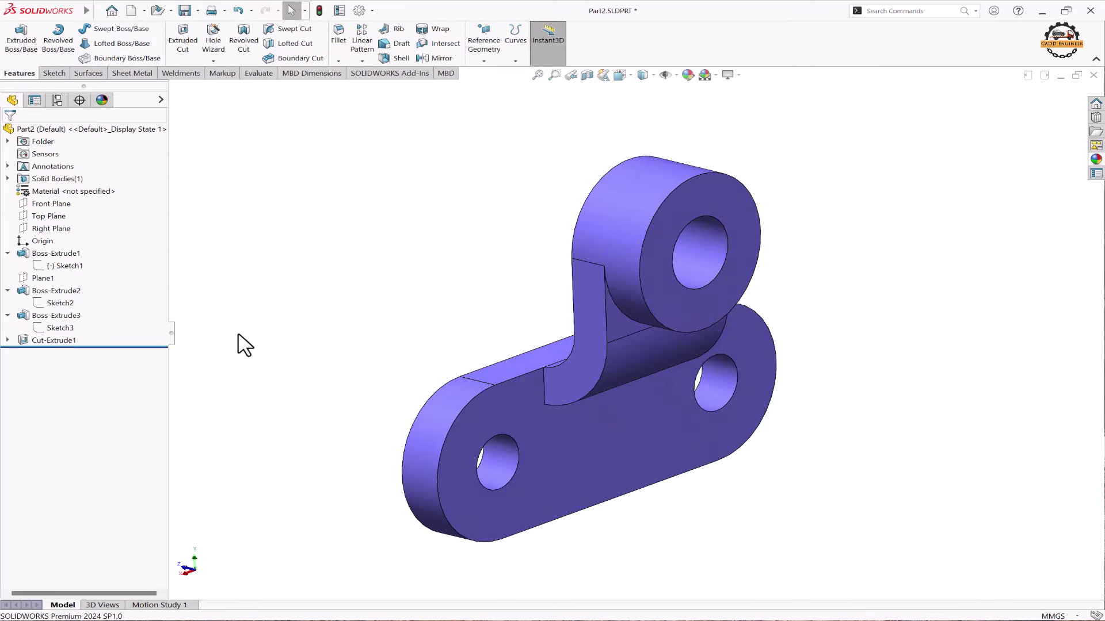
Review the Cut-Extrude1 hole settings with a preview orbit, and confirm them
left_click(39, 340)
left_click(60, 323)
middle_click_drag(528, 290, 489, 282)
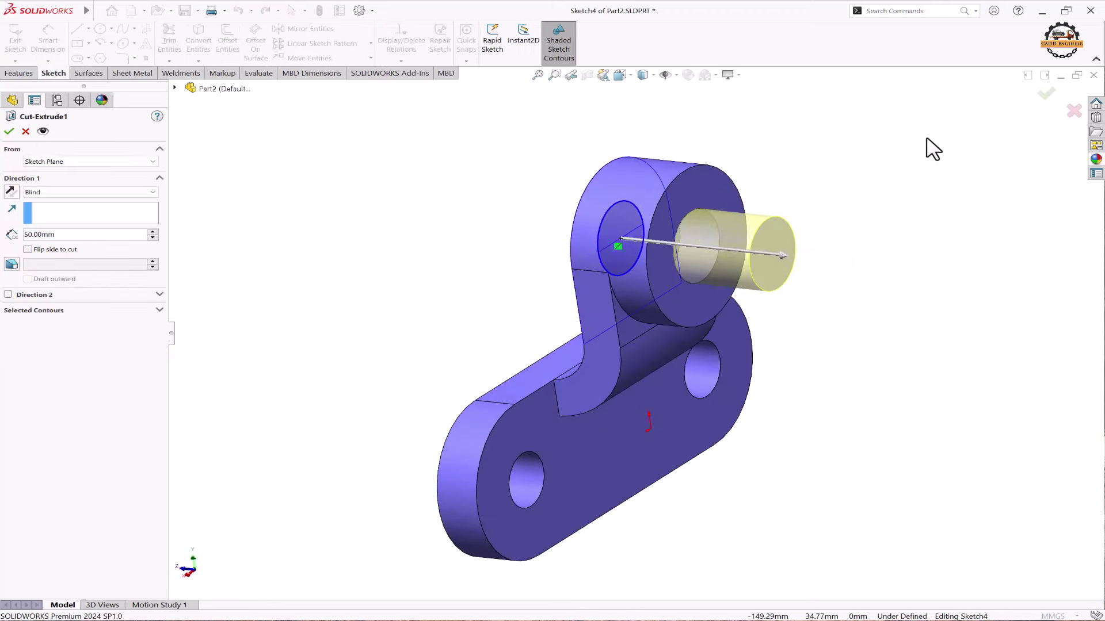
left_click(1042, 100)
Orbit the bracket to a near-front view, then switch to the 3.CRANK ROD.SLDPRT document
scroll(833, 210, "up", 3)
middle_click_drag(834, 209, 713, 196)
middle_click_drag(781, 236, 792, 316)
scroll(782, 411, "down", 2)
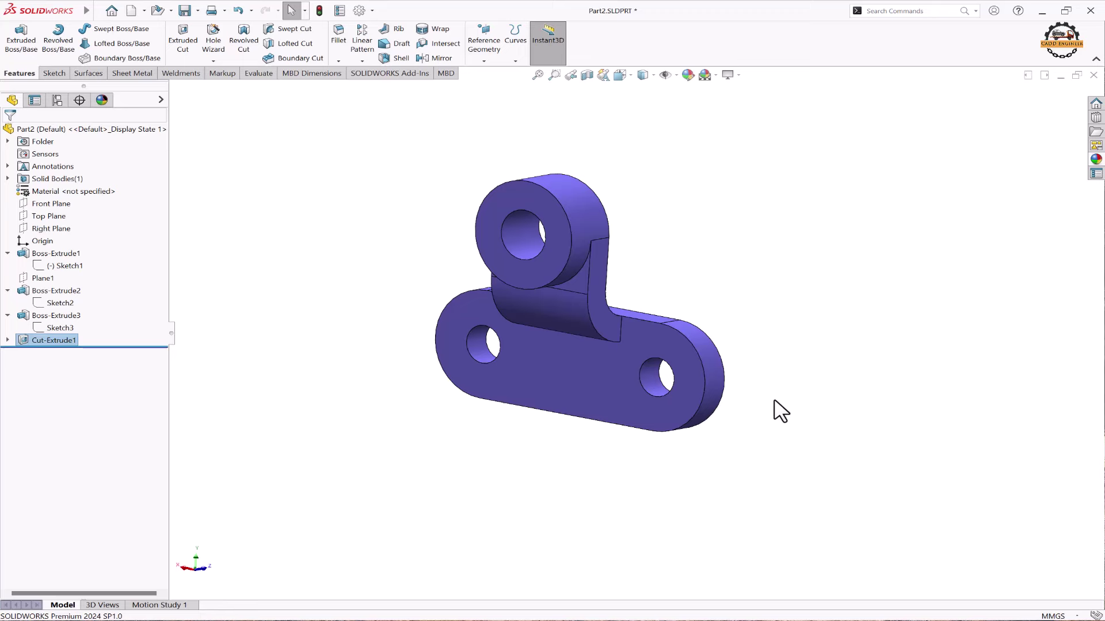
key("ctrl+Tab")
scroll(602, 369, "down", 2)
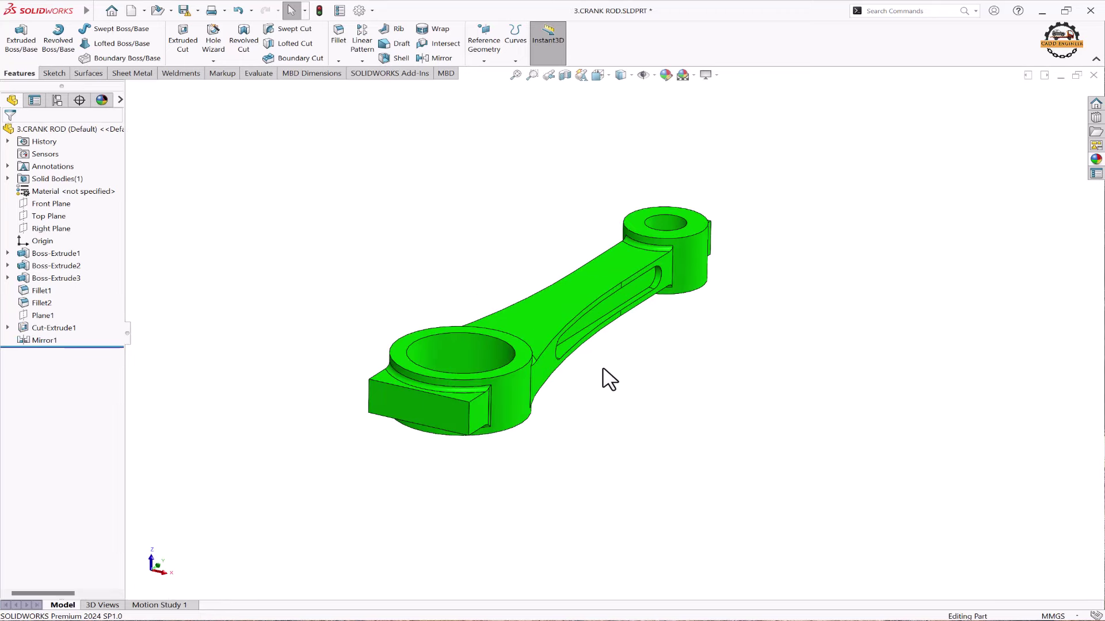
Orbit the crank rod to a side view and zoom in and out to inspect it
middle_click_drag(473, 314, 738, 453)
scroll(730, 395, "up", 3)
scroll(641, 432, "down", 2)
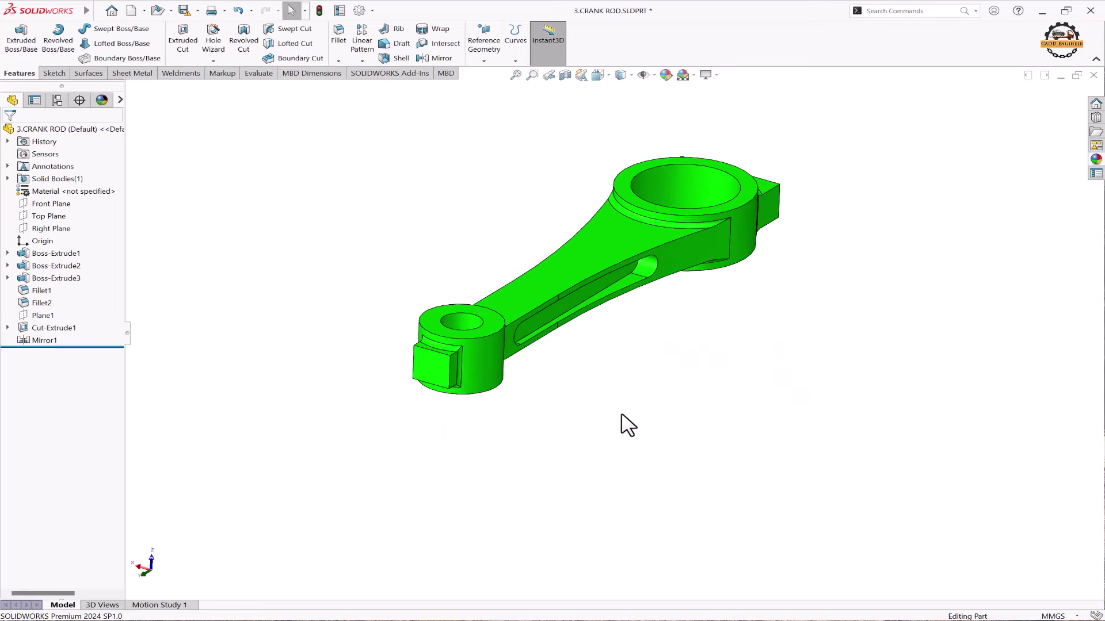
scroll(621, 415, "up", 2)
scroll(447, 304, "down", 1)
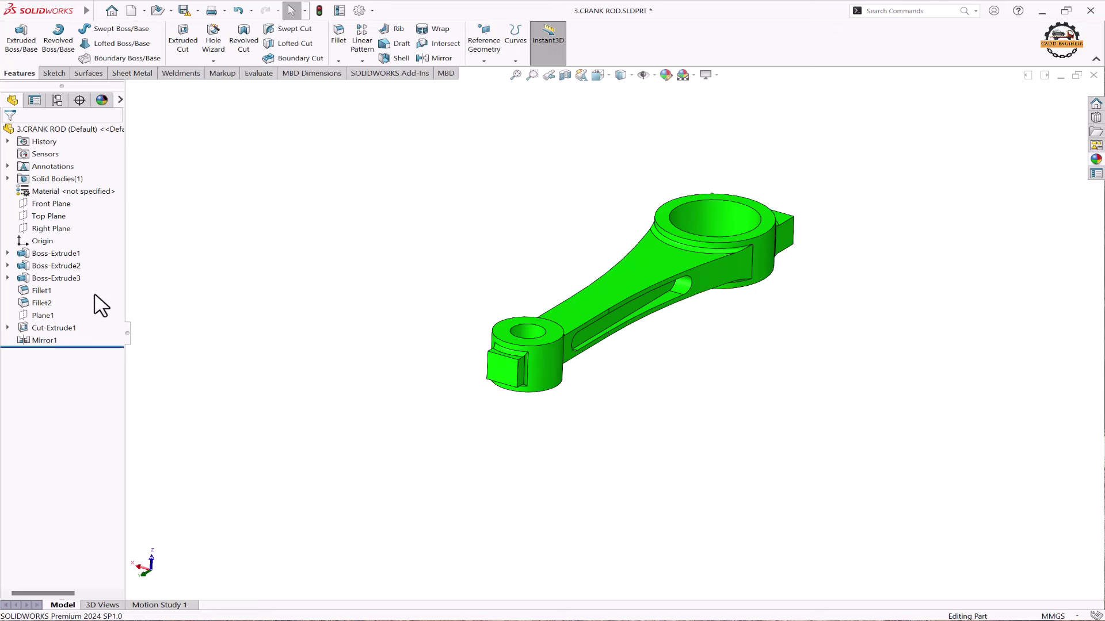
Show Boss-Extrude1's dimensions: Ø42 and Ø25 bosses 126 apart, Ø12.50 bore
left_click_drag(68, 279, 105, 286)
middle_click_drag(337, 300, 282, 271)
left_click(271, 300)
left_click(88, 255)
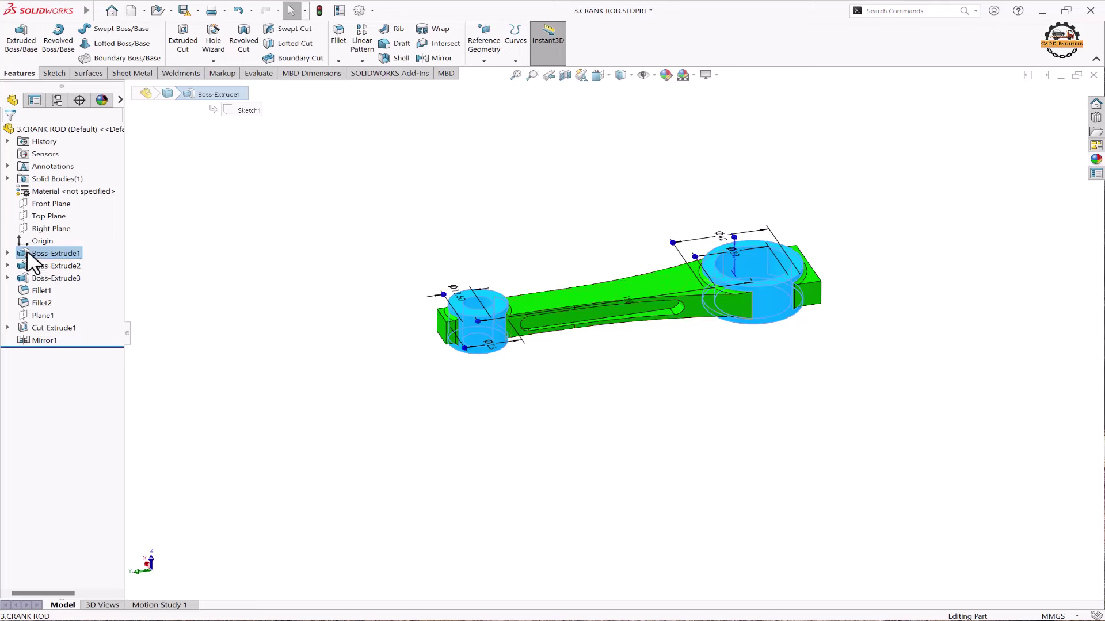
Expand Boss-Extrude1 and show Sketch1's circles on the crank rod in isometric view
left_click(8, 253)
left_click(68, 266)
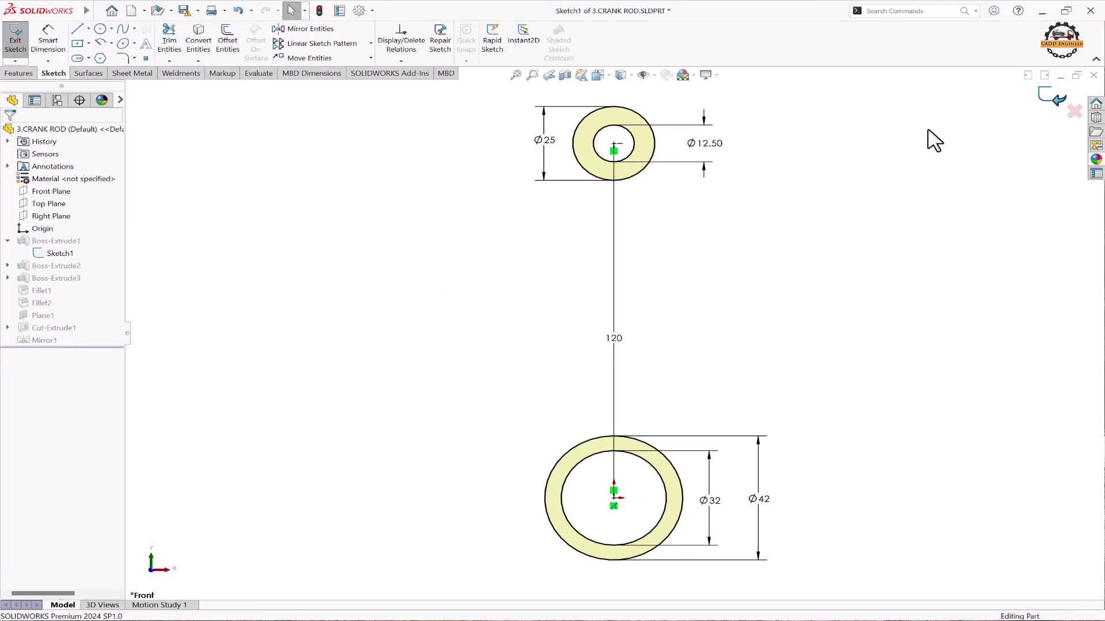
scroll(323, 352, "up", 3)
mouse_move(325, 353)
middle_mouse_down()
mouse_move(279, 222)
mouse_move(259, 289)
middle_mouse_up()
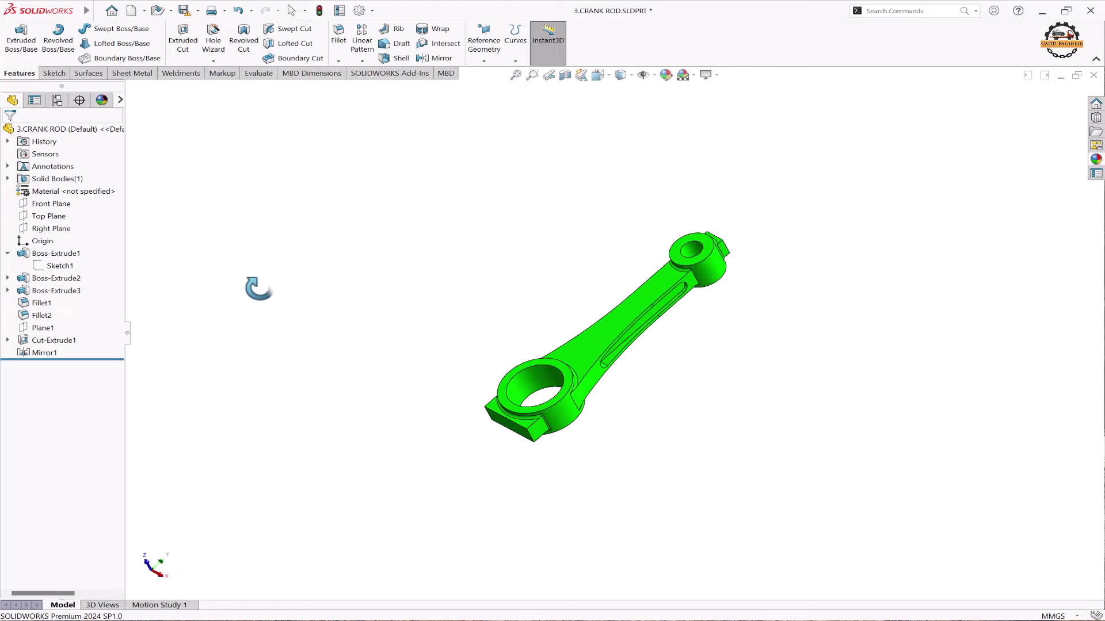
Open the rod web's Sketch3 under Boss-Extrude2 and orbit it into 3D
left_click(57, 278)
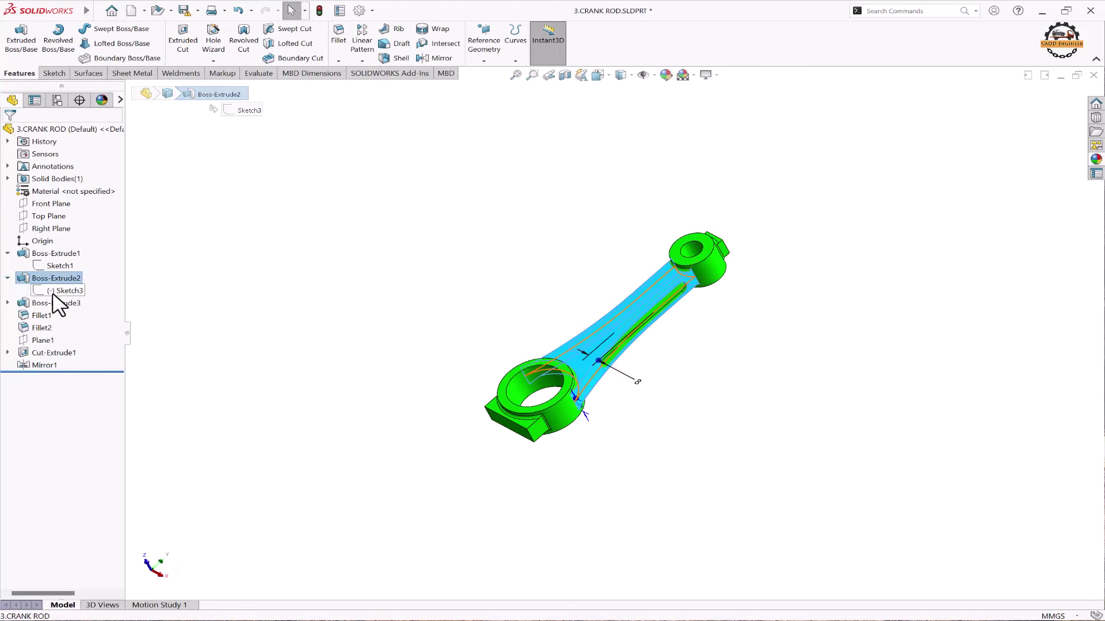
left_click(57, 291)
left_click(72, 264)
mouse_move(679, 415)
middle_mouse_down()
mouse_move(557, 289)
mouse_move(508, 437)
mouse_move(619, 380)
mouse_move(546, 427)
middle_mouse_up()
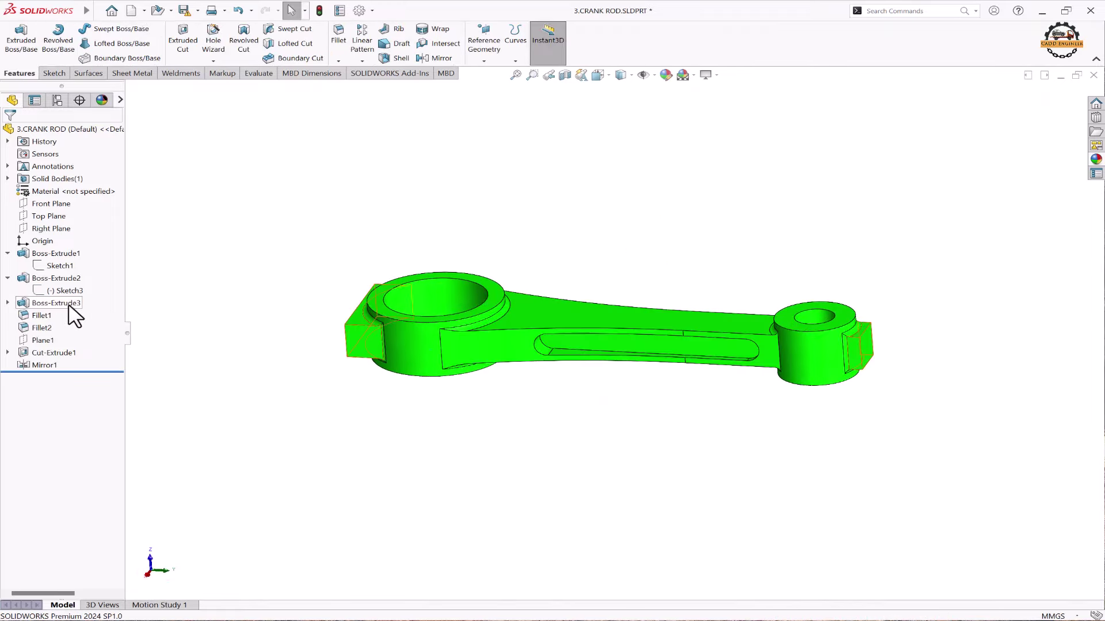
Expand Boss-Extrude3, edit Sketch4, orbit around it, and rebuild with Ctrl+B
left_click(56, 303)
left_click(8, 303)
left_click(58, 316)
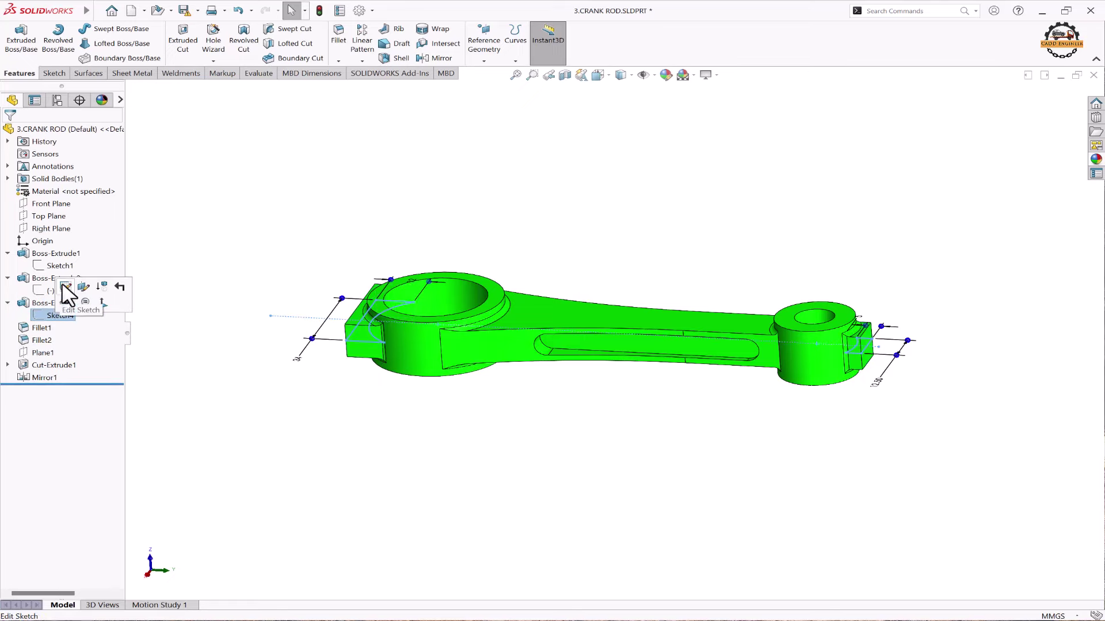
left_click(67, 288)
mouse_move(330, 316)
middle_mouse_down()
mouse_move(378, 338)
mouse_move(235, 227)
mouse_move(347, 320)
mouse_move(315, 292)
middle_mouse_up()
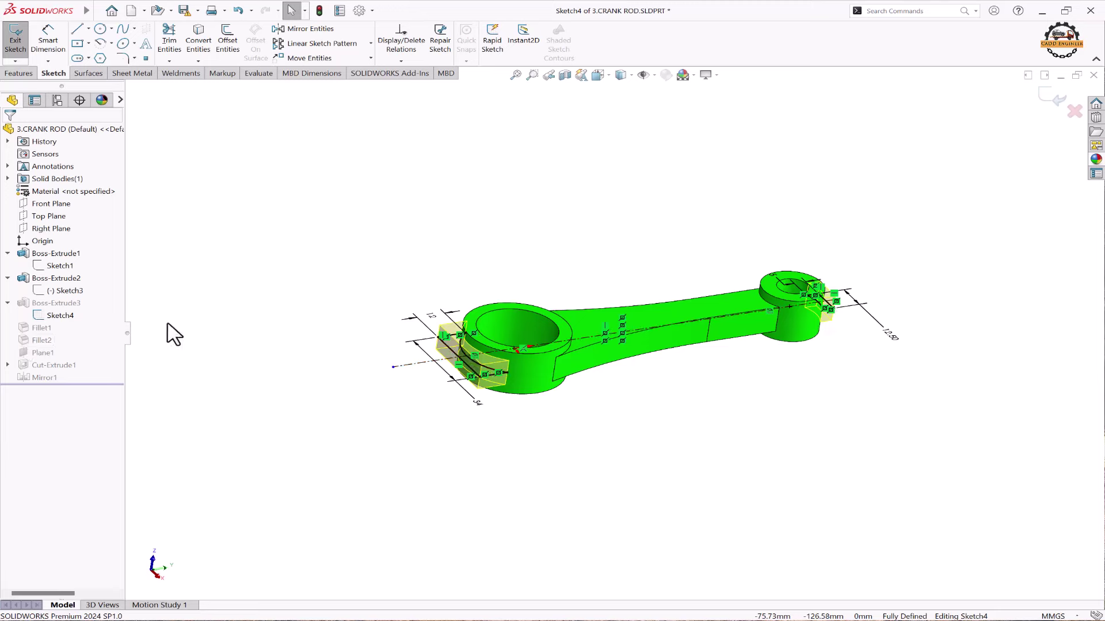
key("ctrl+b")
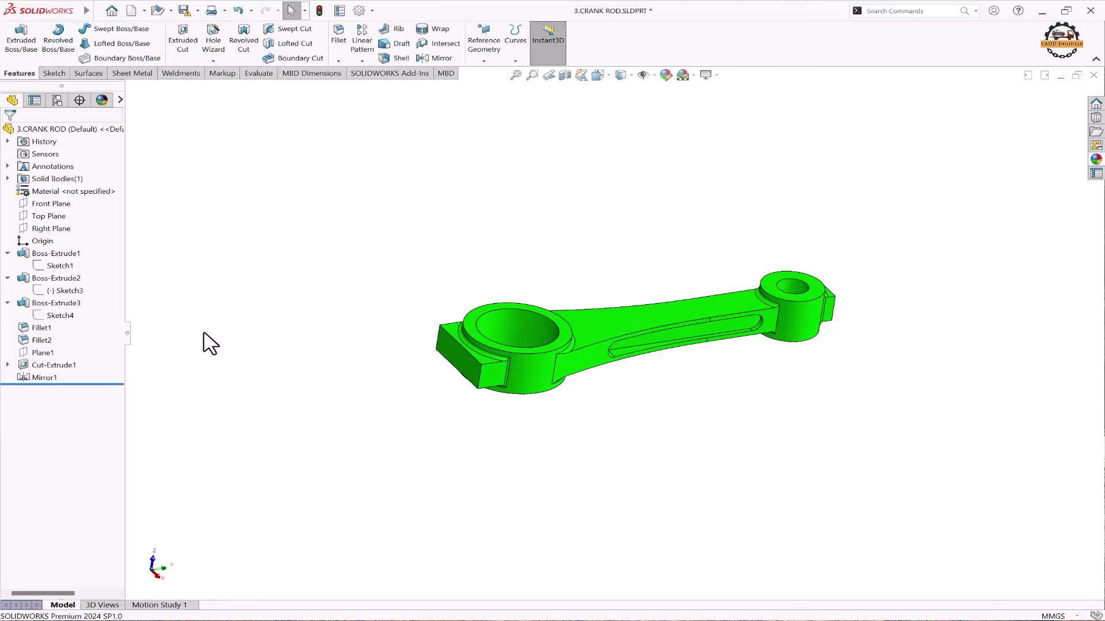
Highlight the Fillet2 and Fillet1 edges and the Cut-Extrude1 slot dimensions, then deselect
left_click(46, 340)
middle_click_drag(271, 374, 226, 372)
left_click(34, 329)
left_click(54, 365)
left_click(234, 365)
middle_click_drag(758, 259, 777, 237)
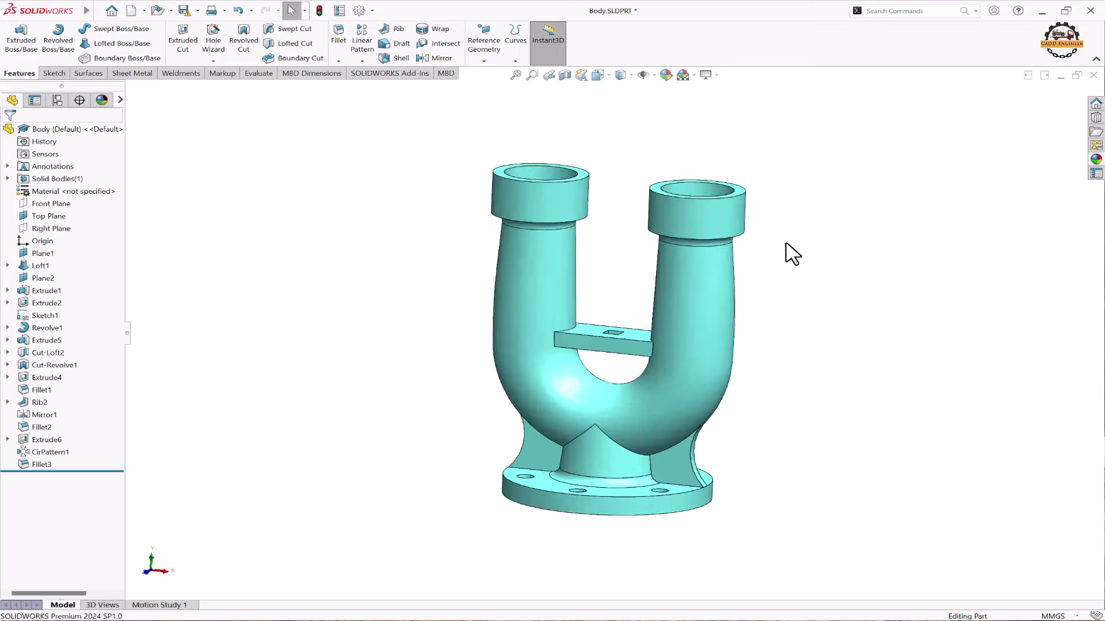
middle_click_drag(788, 251, 681, 305)
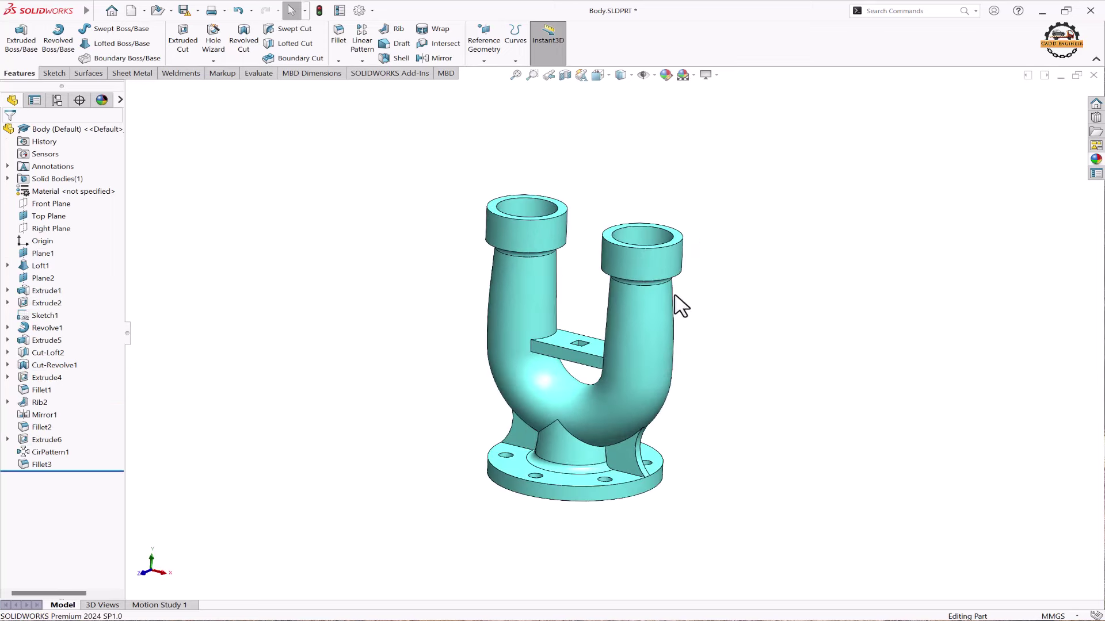
Display Loft1's dimensions on the pipe body and orbit around it
middle_click_drag(467, 322, 441, 361)
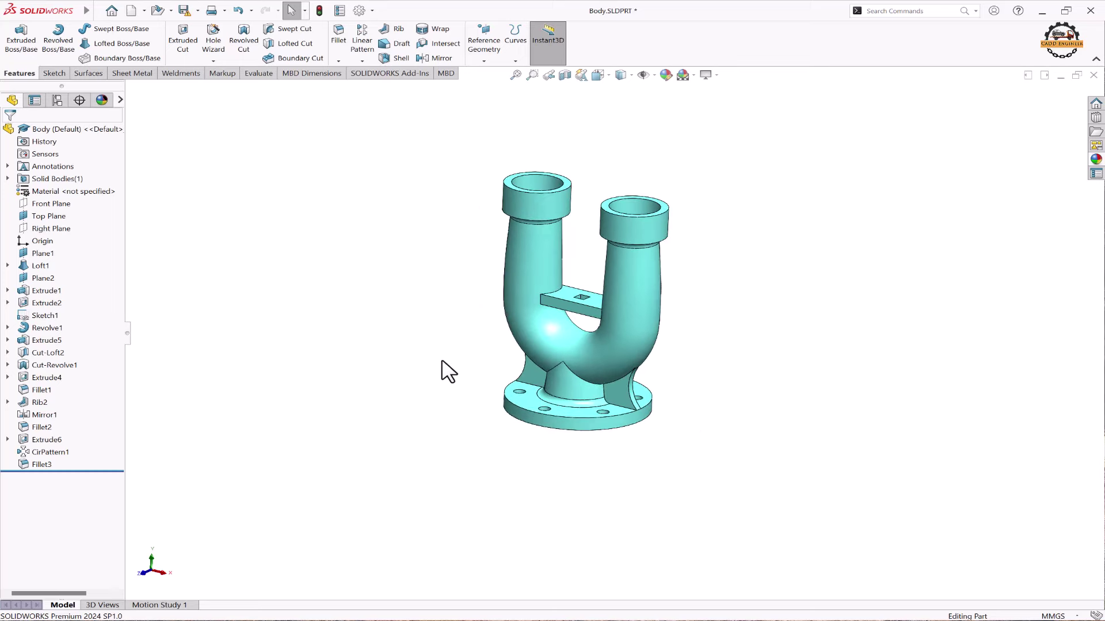
left_click(41, 265)
mouse_move(320, 296)
middle_mouse_down()
mouse_move(481, 230)
mouse_move(334, 286)
middle_mouse_up()
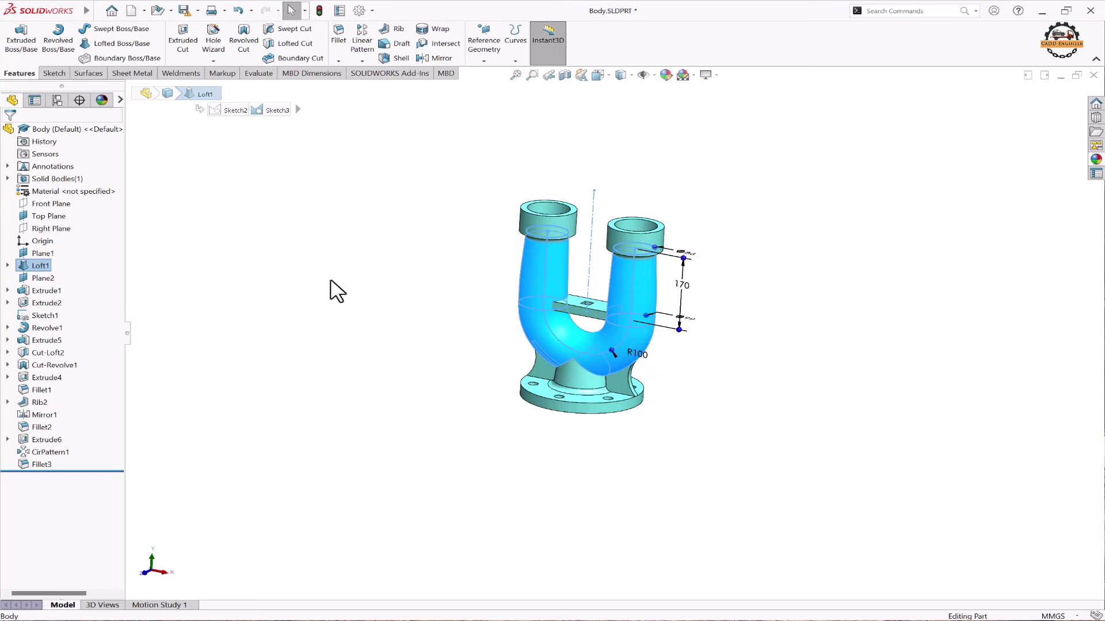
middle_click_drag(404, 283, 400, 294)
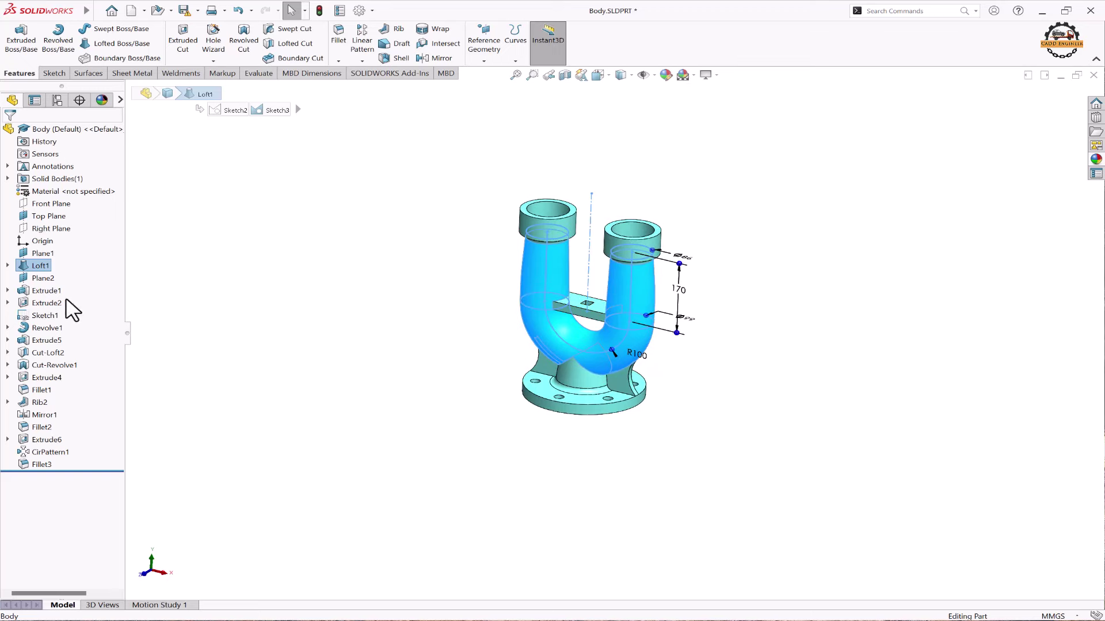
Highlight Extrude1, Extrude2 and Revolve1 in turn, viewing the underside, then deselect
left_click(46, 291)
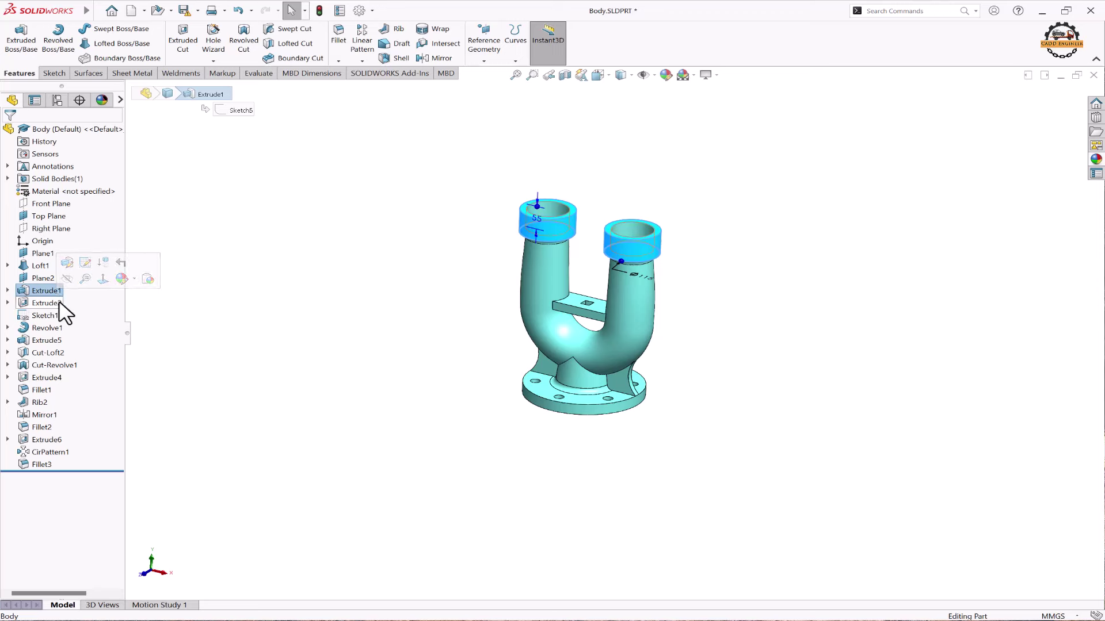
left_click(46, 303)
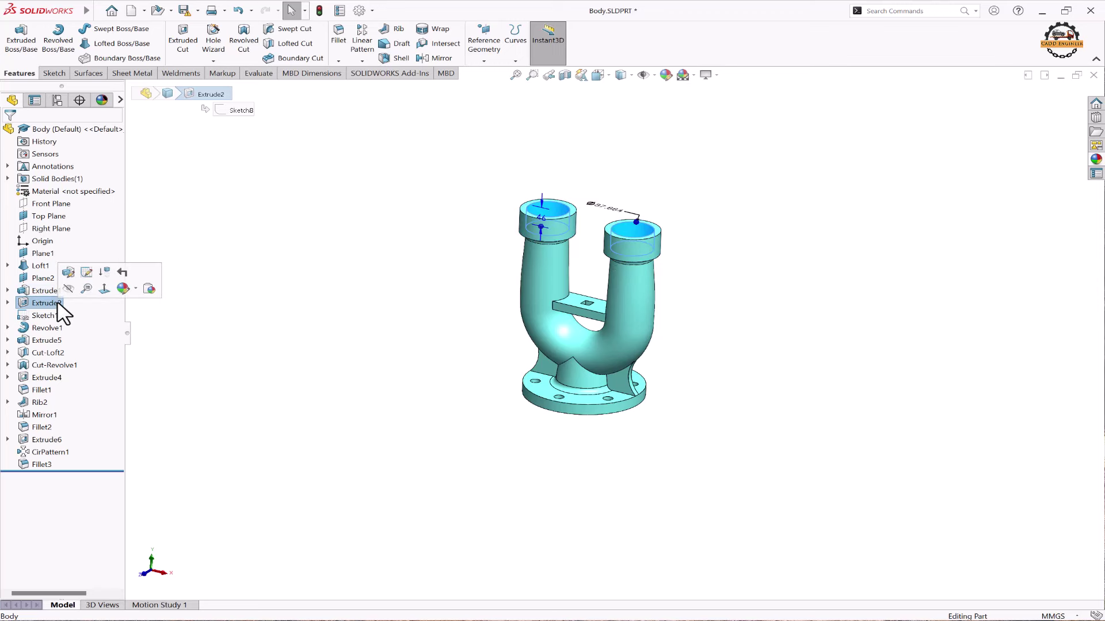
left_click(51, 329)
scroll(441, 401, "down", 2)
middle_click_drag(634, 385, 631, 353)
scroll(632, 353, "up", 2)
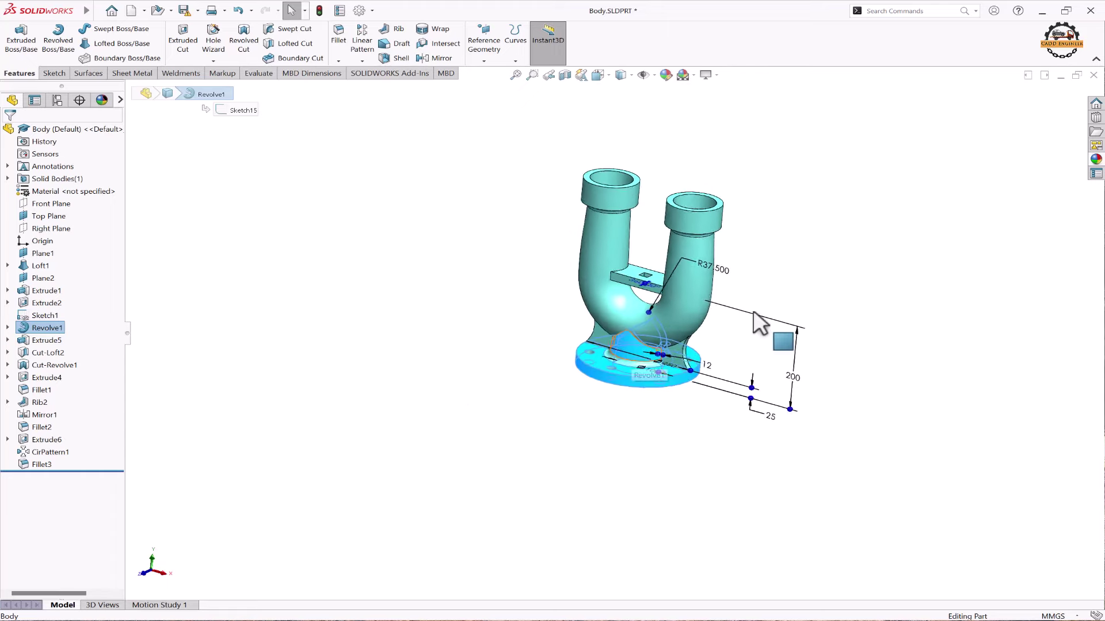
scroll(753, 312, "down", 1)
left_click(182, 368)
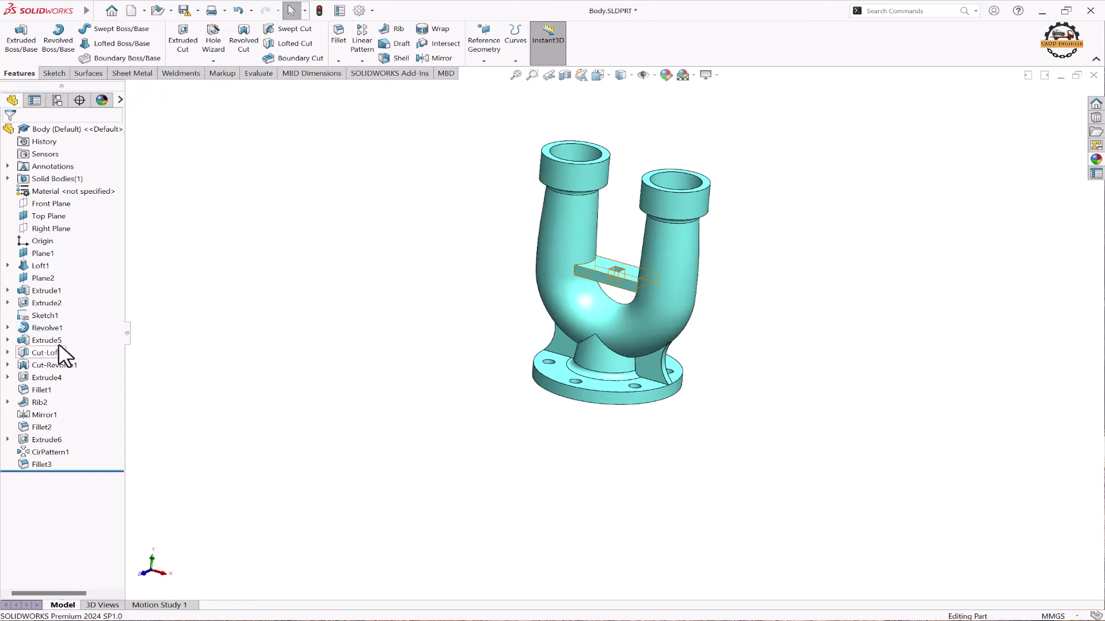
Highlight the Cut-Loft slot, Cut-Revolve1 and the Fillet1 edges, then deselect
left_click(57, 352)
left_click(55, 365)
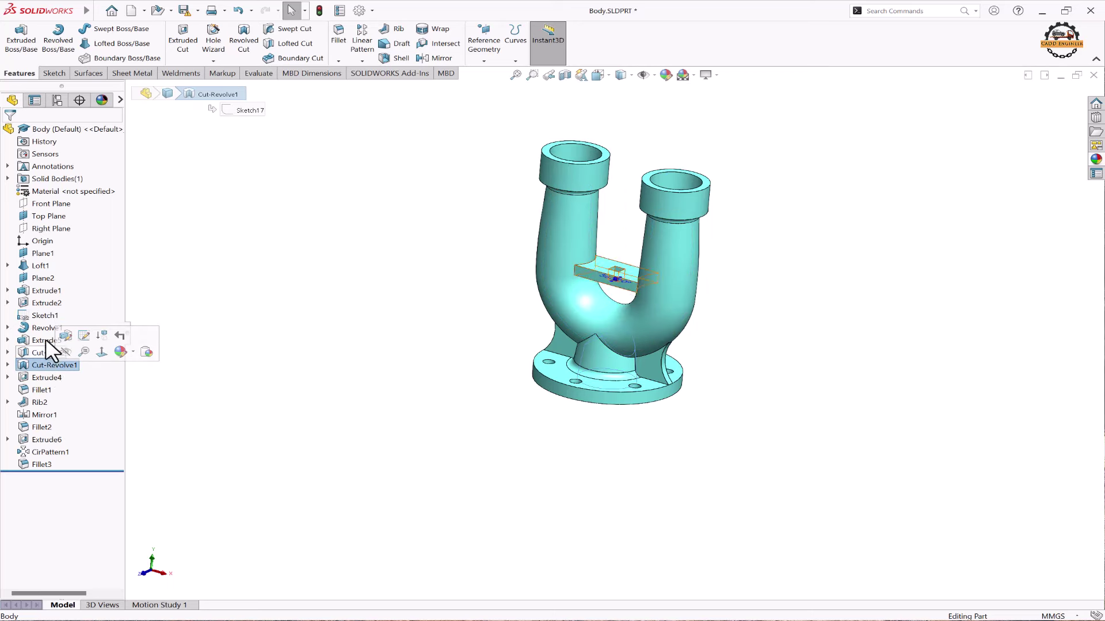
left_click(41, 390)
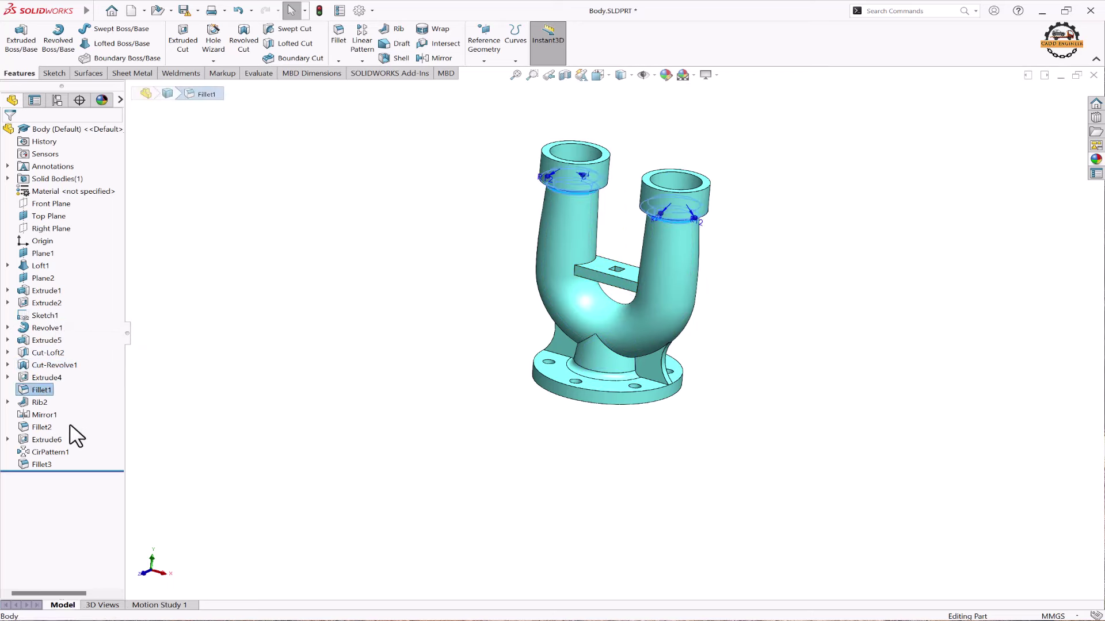
mouse_move(374, 380)
middle_mouse_down()
mouse_move(431, 321)
mouse_move(431, 337)
mouse_move(375, 362)
middle_mouse_up()
scroll(713, 221, "down", 3)
scroll(719, 230, "up", 2)
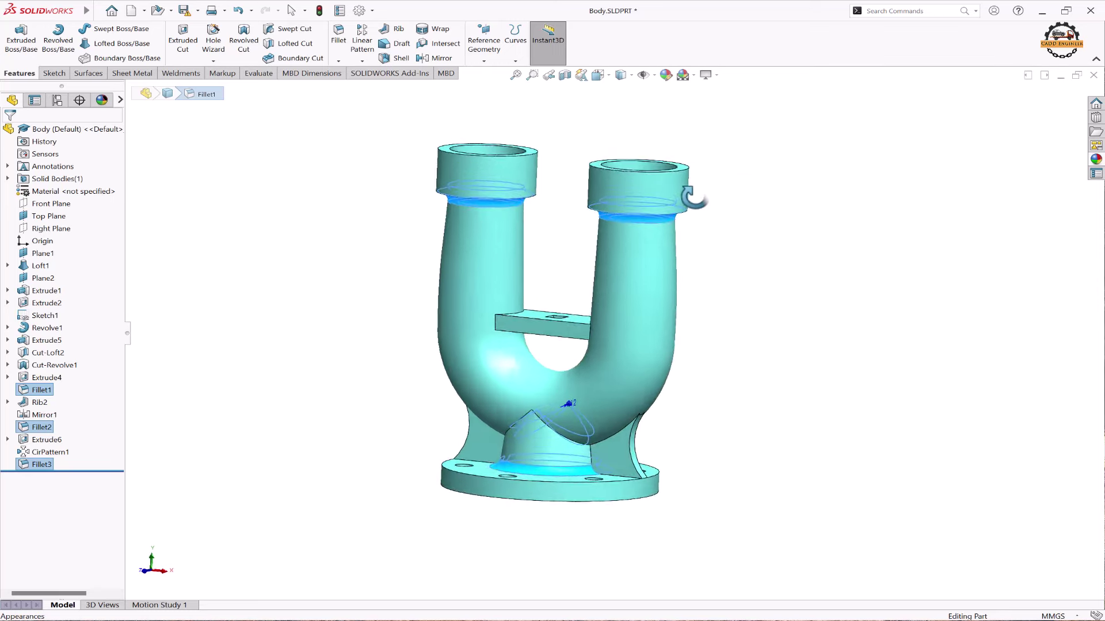
left_click(748, 254)
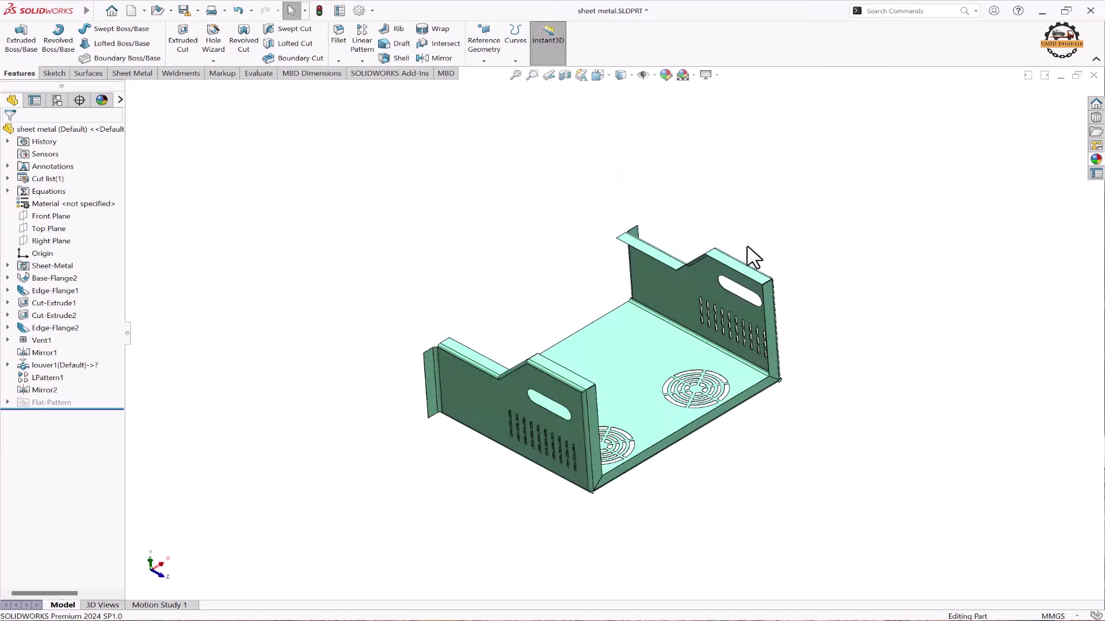
Orbit the enclosure, then edit Base-Flange2's Sketch1 showing the 800 × 640 rectangle
middle_click_drag(752, 309, 617, 291)
scroll(617, 345, "up", 3)
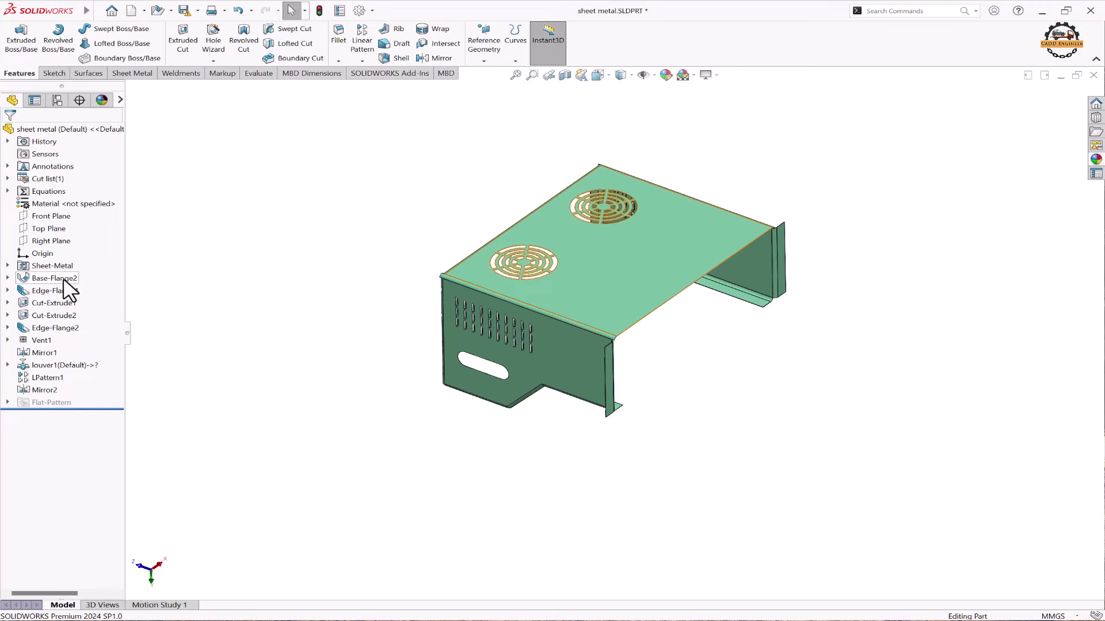
left_click(55, 278)
left_click(8, 278)
left_click(60, 291)
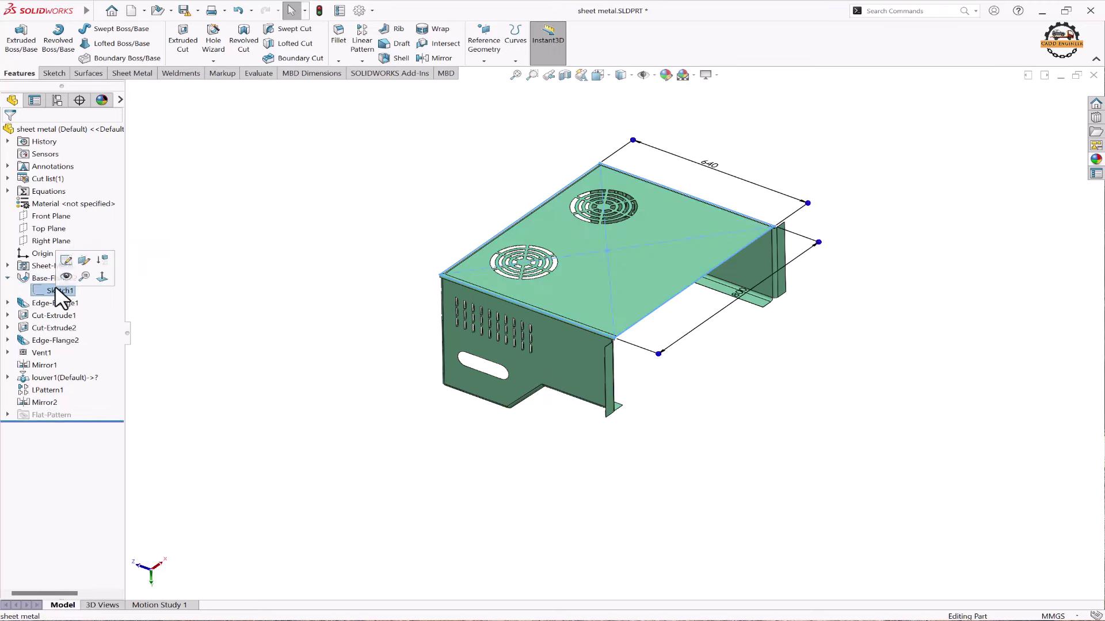
left_click(66, 262)
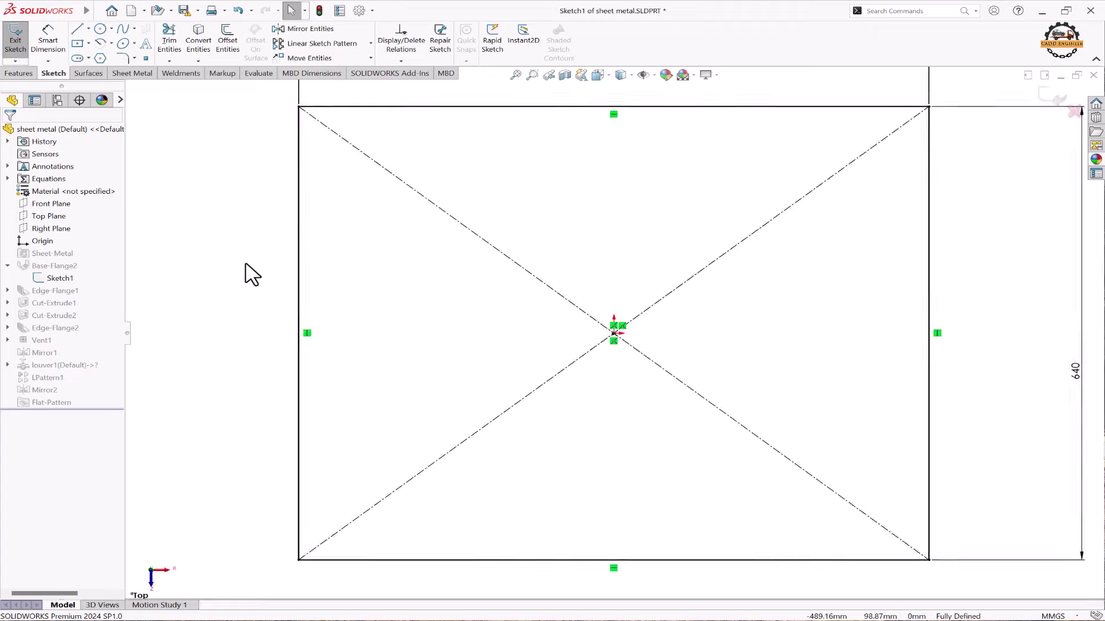
Exit Sketch1 and display Edge-Flange1's side-flange dimensions on the angled enclosure
left_click(1047, 99)
mouse_move(365, 362)
middle_mouse_down()
mouse_move(317, 173)
mouse_move(321, 264)
middle_mouse_up()
left_click(62, 305)
mouse_move(395, 308)
middle_mouse_down()
mouse_move(487, 309)
mouse_move(562, 239)
mouse_move(454, 287)
mouse_move(424, 316)
mouse_move(404, 269)
mouse_move(405, 305)
middle_mouse_up()
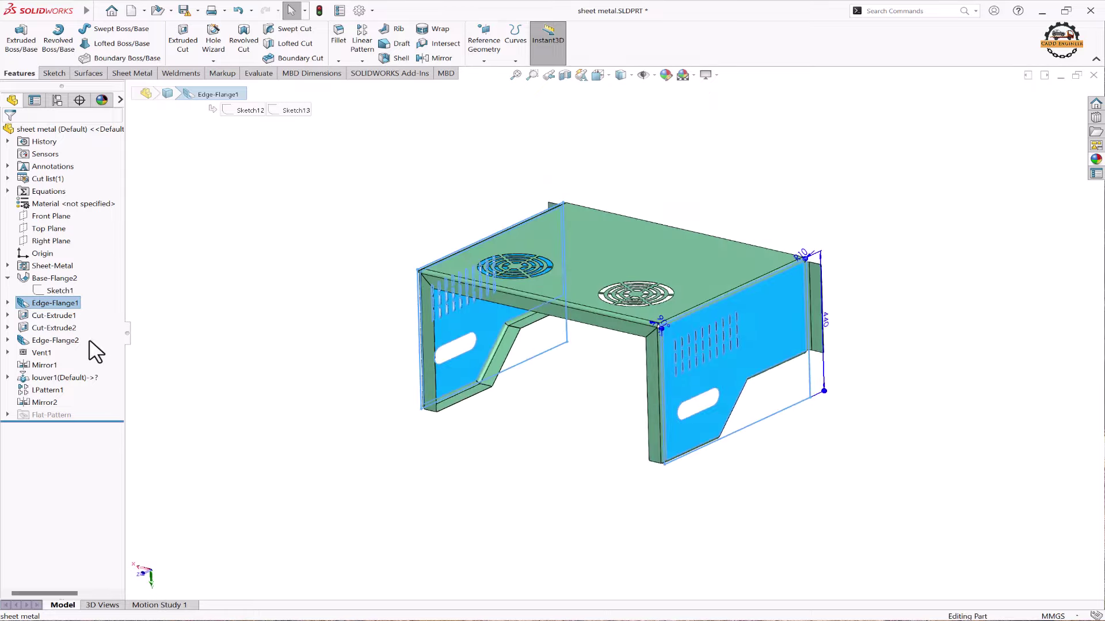
Highlight Cut-Extrude2, Vent1 and louver1 in turn from several angles, then deselect
left_click(68, 328)
mouse_move(271, 348)
middle_mouse_down()
mouse_move(397, 371)
mouse_move(354, 380)
middle_mouse_up()
left_click(58, 353)
middle_click_drag(319, 345, 327, 440)
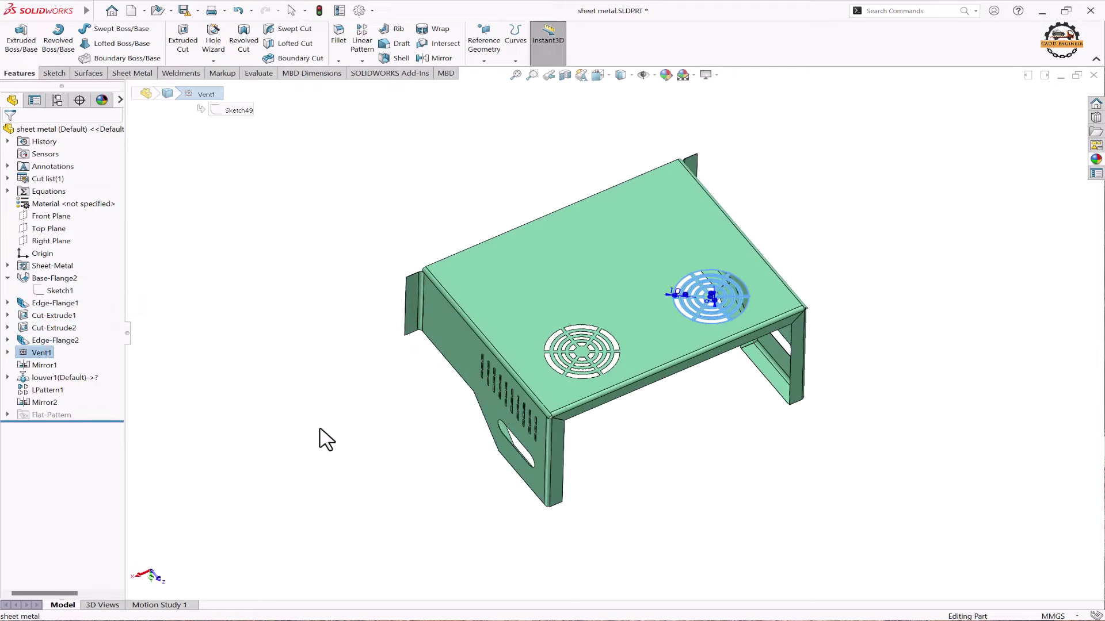
left_click(73, 379)
mouse_move(362, 377)
middle_mouse_down()
mouse_move(320, 350)
mouse_move(217, 388)
mouse_move(259, 298)
mouse_move(246, 360)
mouse_move(230, 365)
middle_mouse_up()
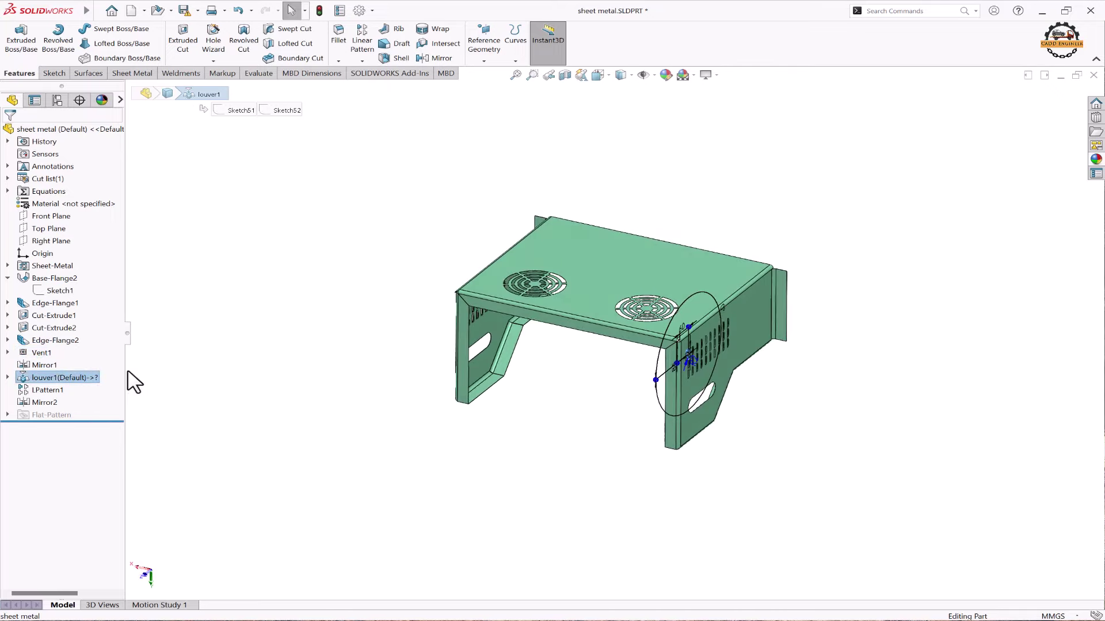
left_click(41, 352)
left_click(325, 368)
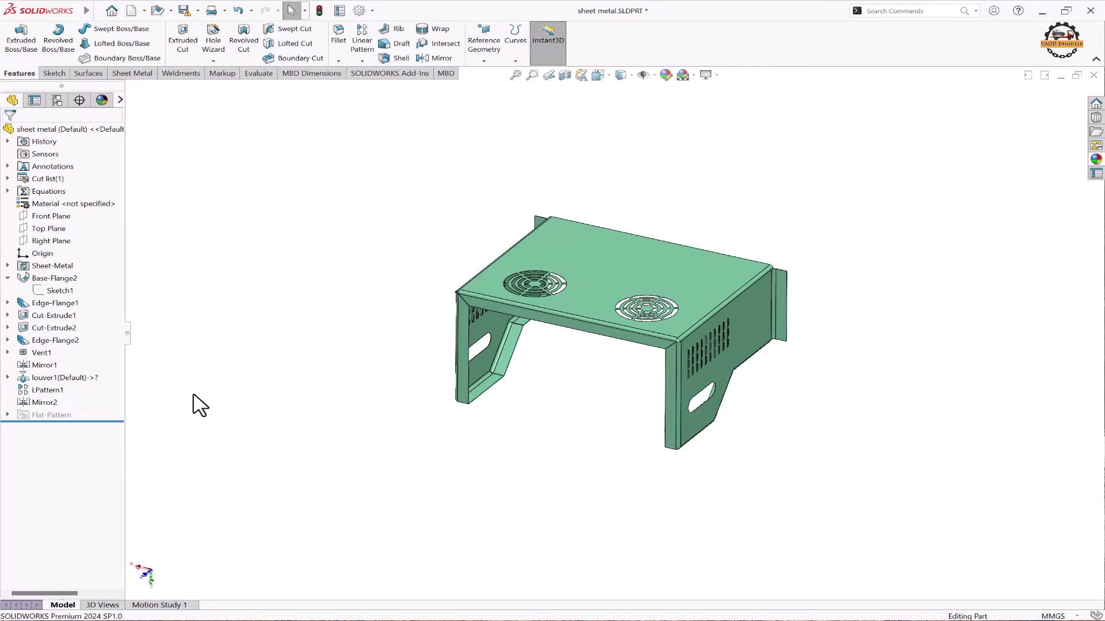
middle_click_drag(267, 330, 480, 419)
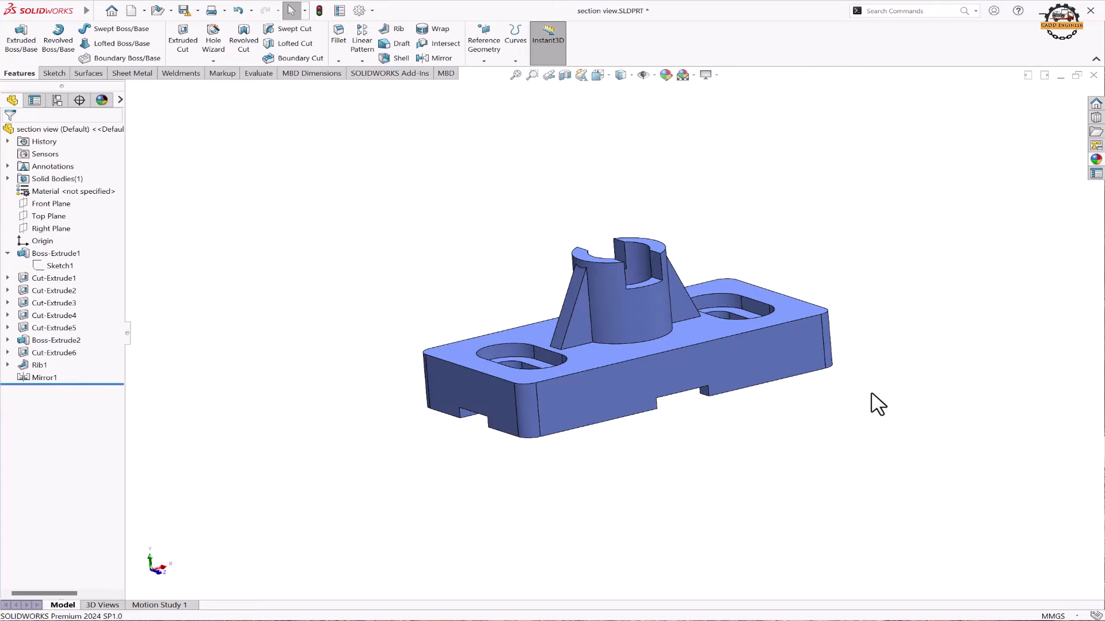
Orbit the base block higher, collapse Boss-Extrude1, and briefly select eight tree features
middle_click_drag(512, 267, 525, 316)
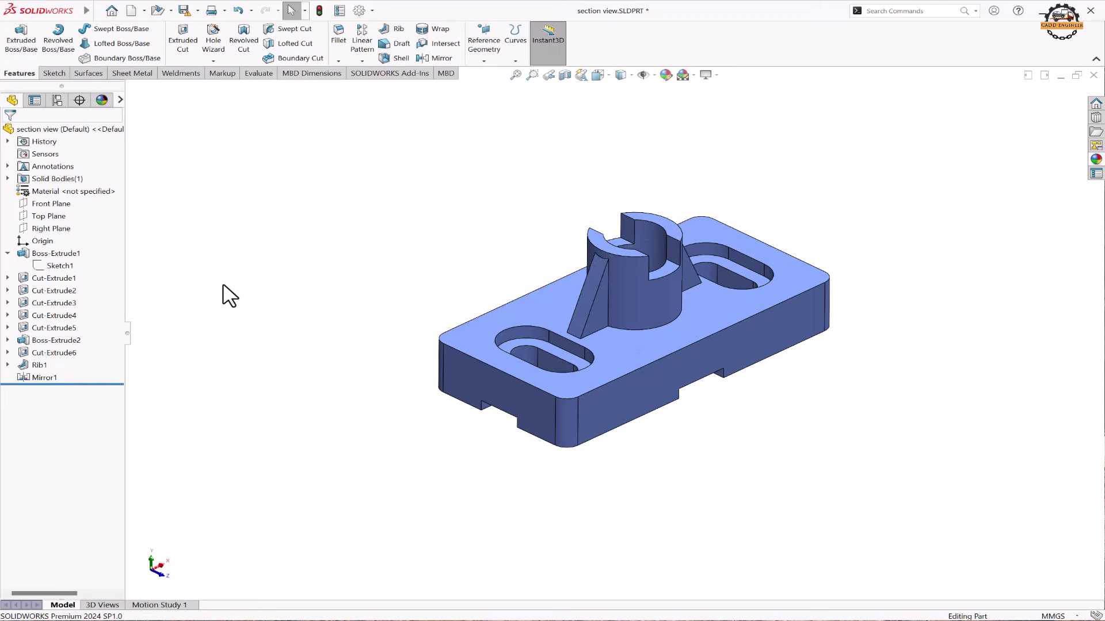
left_click(8, 253)
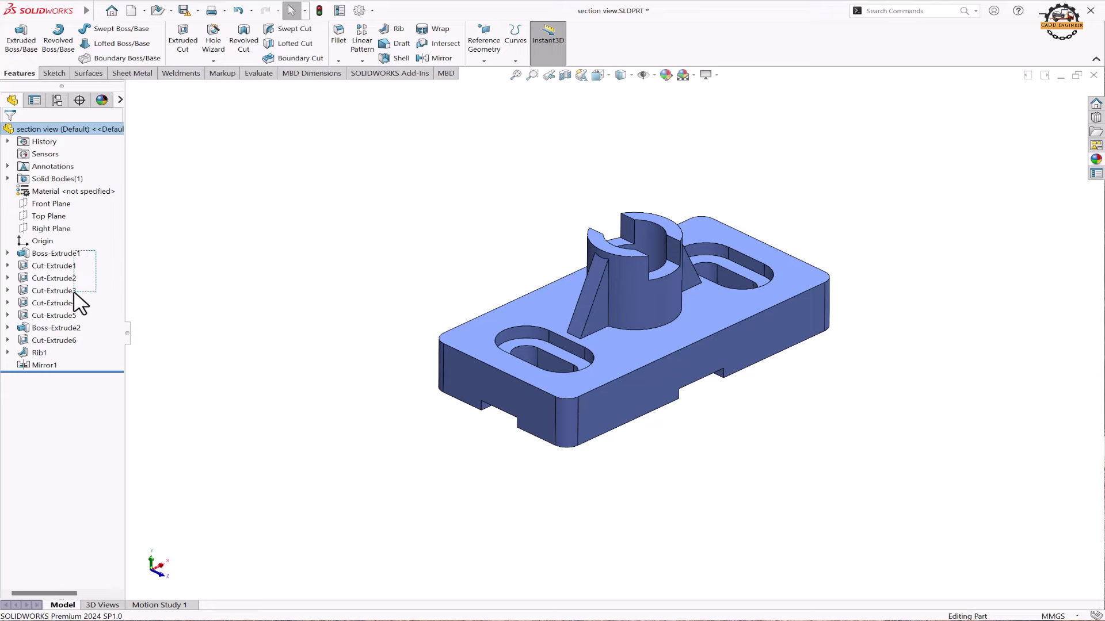
left_click_drag(45, 342, 46, 344)
left_click(217, 311)
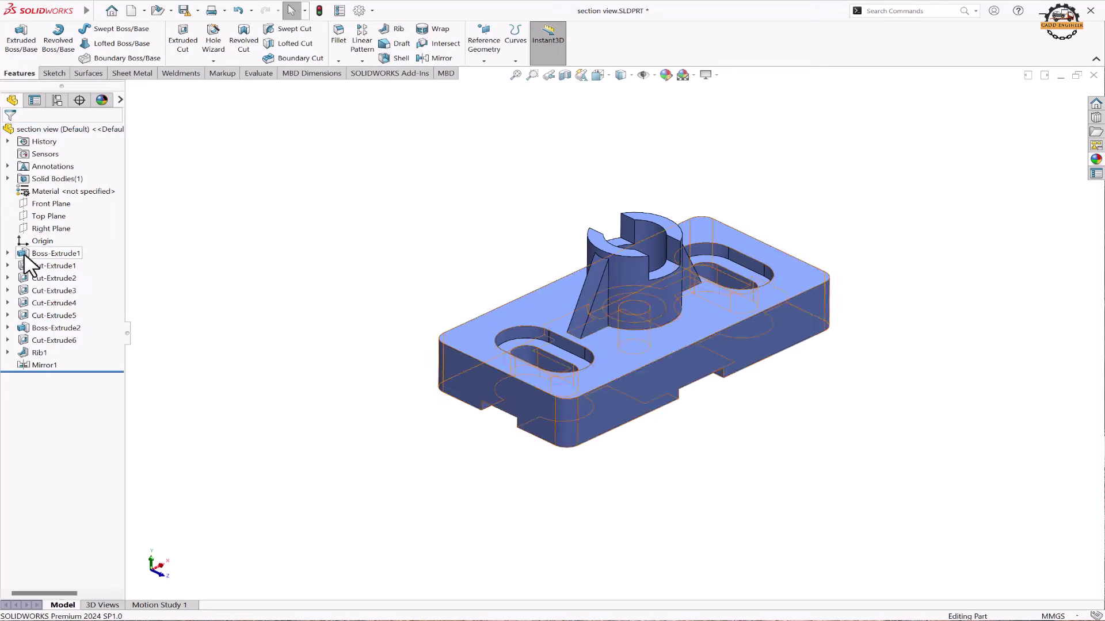
Edit Sketch1's 120 × 60 outline, exit, then show Cut-Extrude1's 5 mm slot counterbores
left_click(8, 253)
left_click(57, 265)
left_click(56, 229)
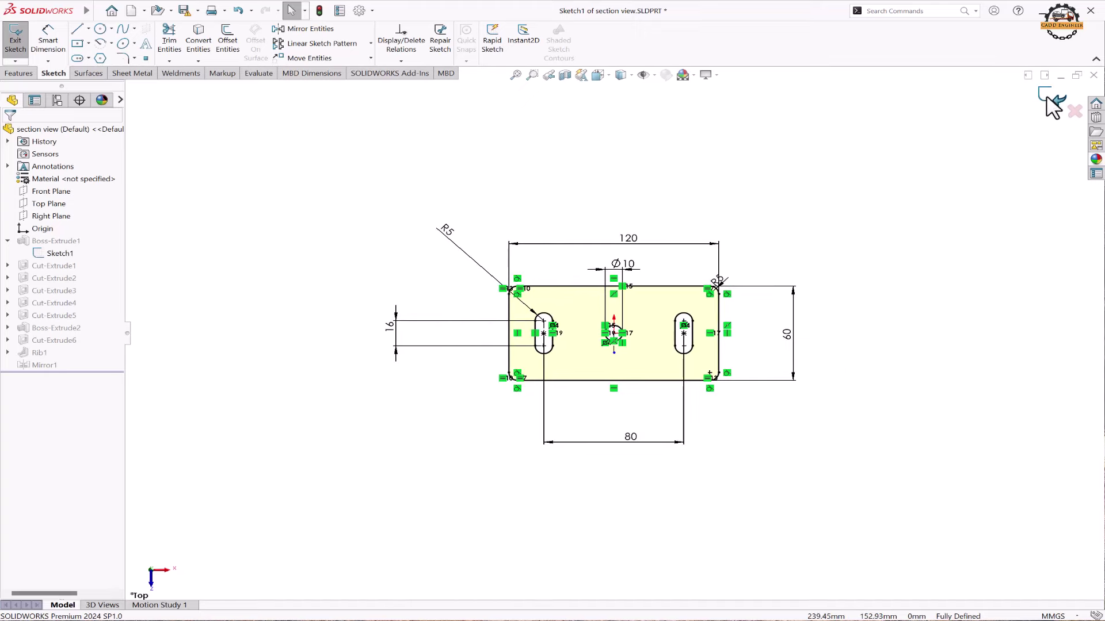
left_click(1048, 99)
left_click(47, 278)
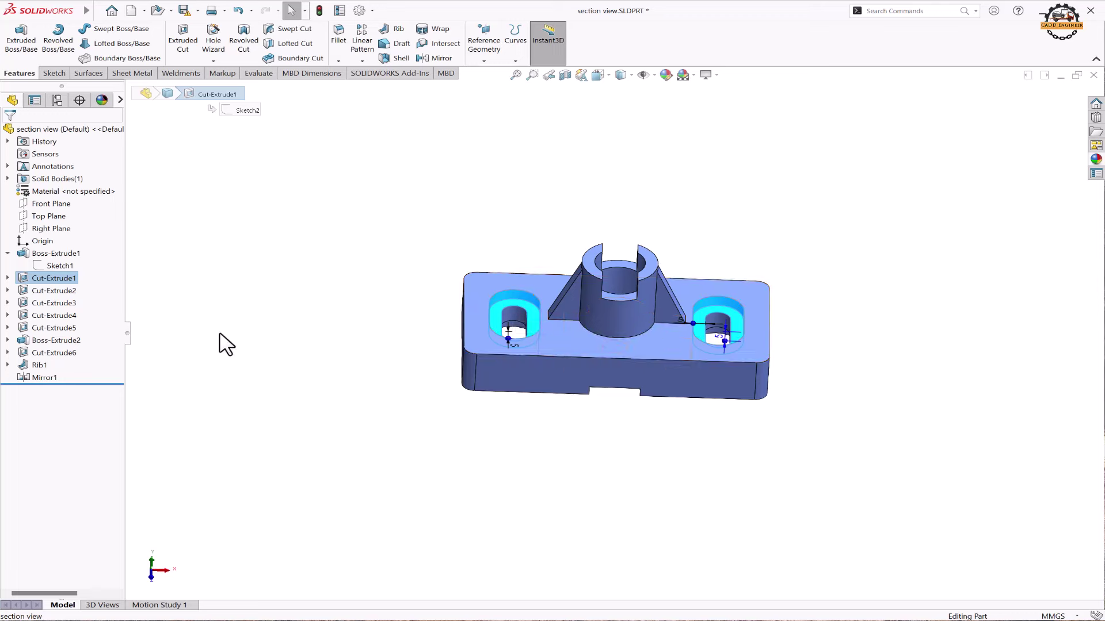
left_click(57, 291)
middle_click_drag(382, 406, 370, 206)
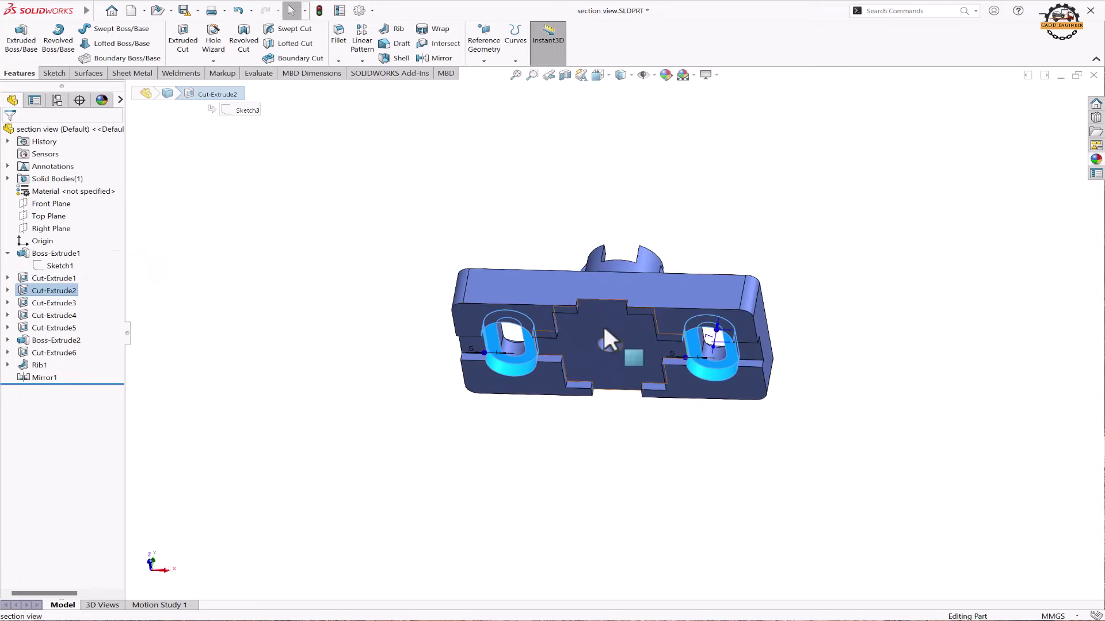
left_click(77, 304)
middle_click_drag(316, 382, 363, 319)
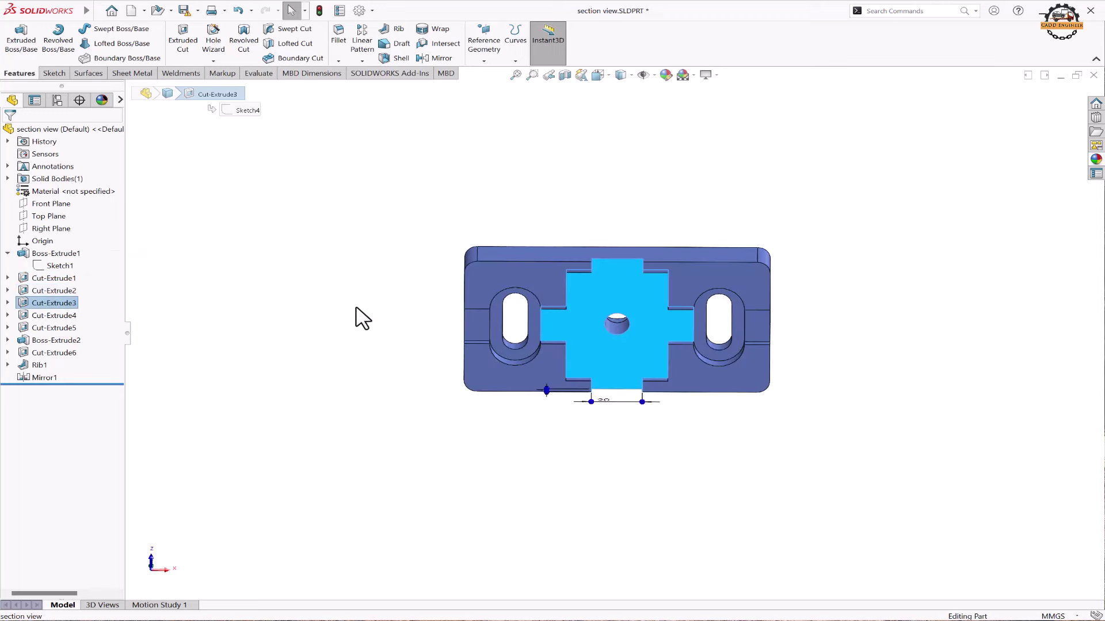
left_click(67, 317)
left_click(63, 329)
middle_click_drag(287, 397, 259, 358)
left_click(74, 340)
left_click(39, 364)
middle_click_drag(377, 305, 432, 492)
scroll(598, 279, "down", 2)
middle_click_drag(629, 331, 633, 372)
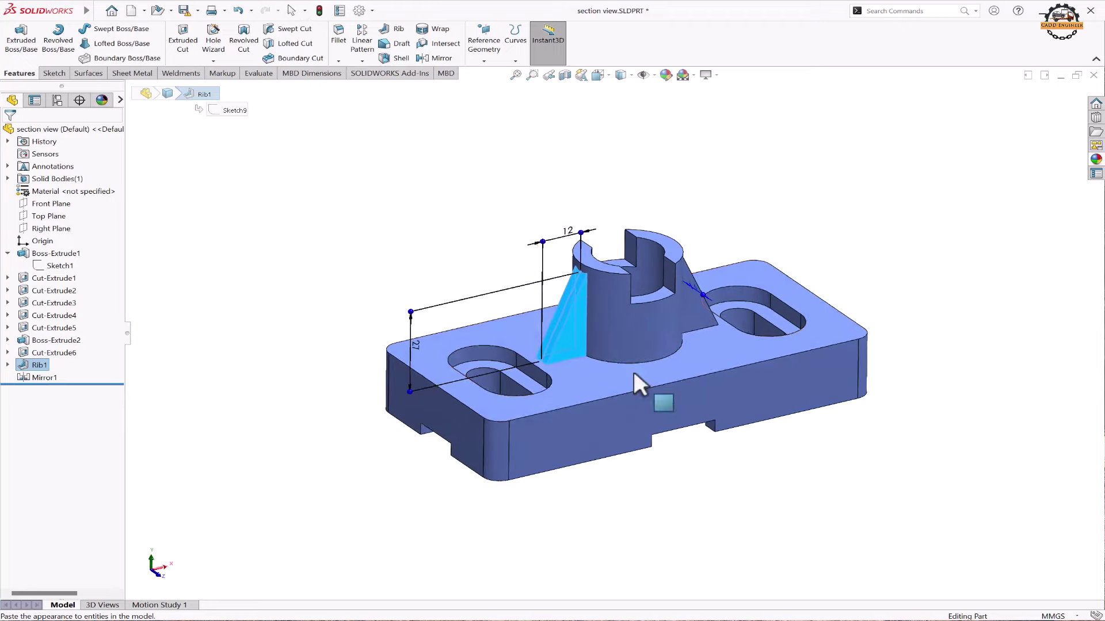
left_click(260, 411)
left_click(40, 378)
middle_click_drag(740, 267, 401, 330)
scroll(320, 383, "up", 2)
middle_click_drag(612, 459, 779, 443)
scroll(779, 444, "down", 2)
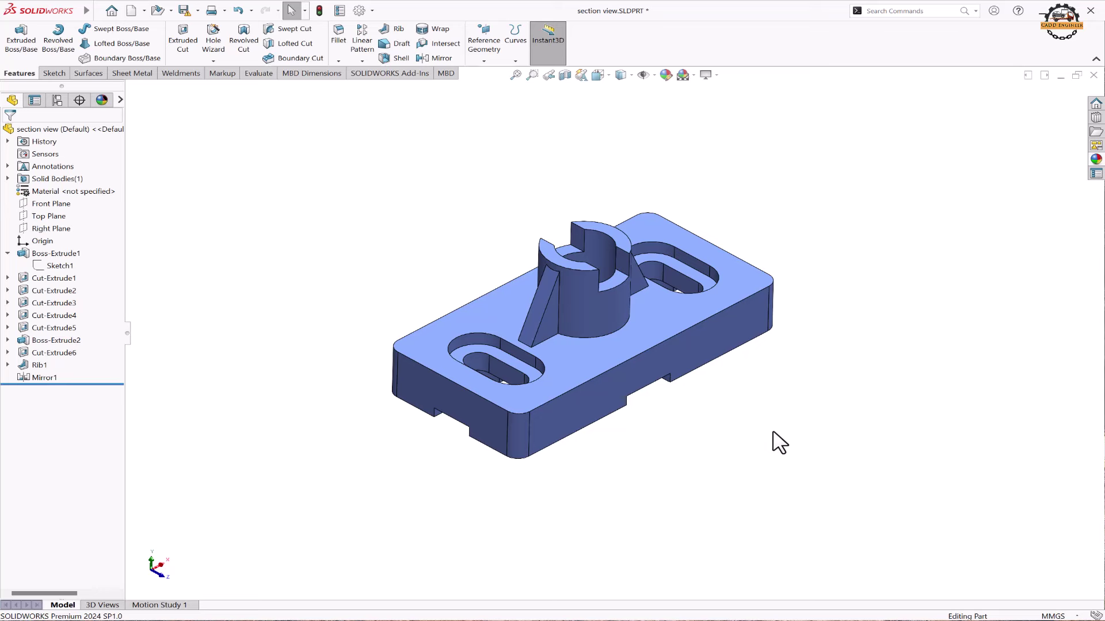